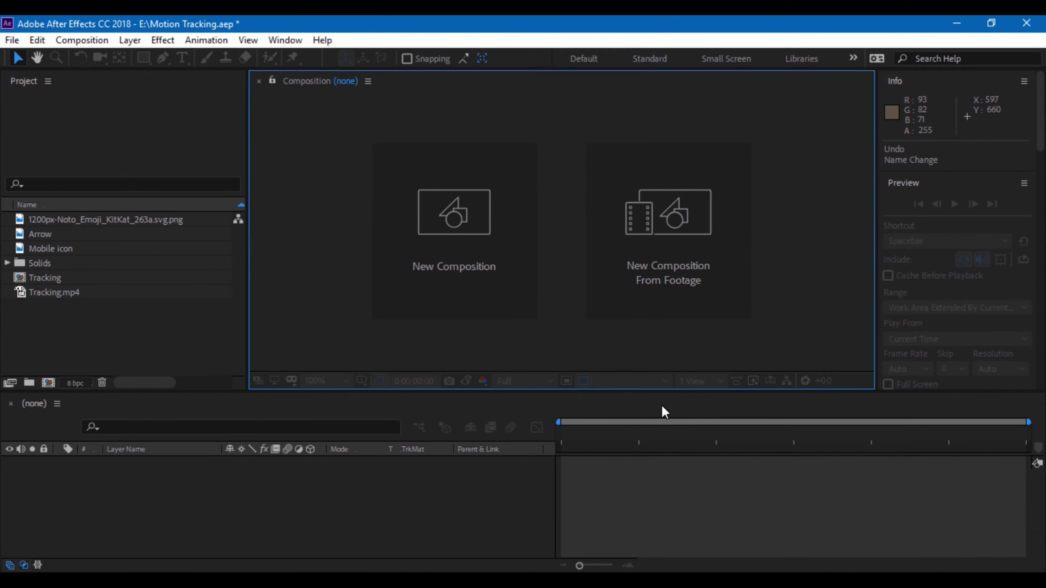
Step: Create the Tracking 2 composition from Tracking.mp4 and play a preview
{"action": "left_click_drag", "start_coordinate": [32, 293], "coordinate": [45, 385]}
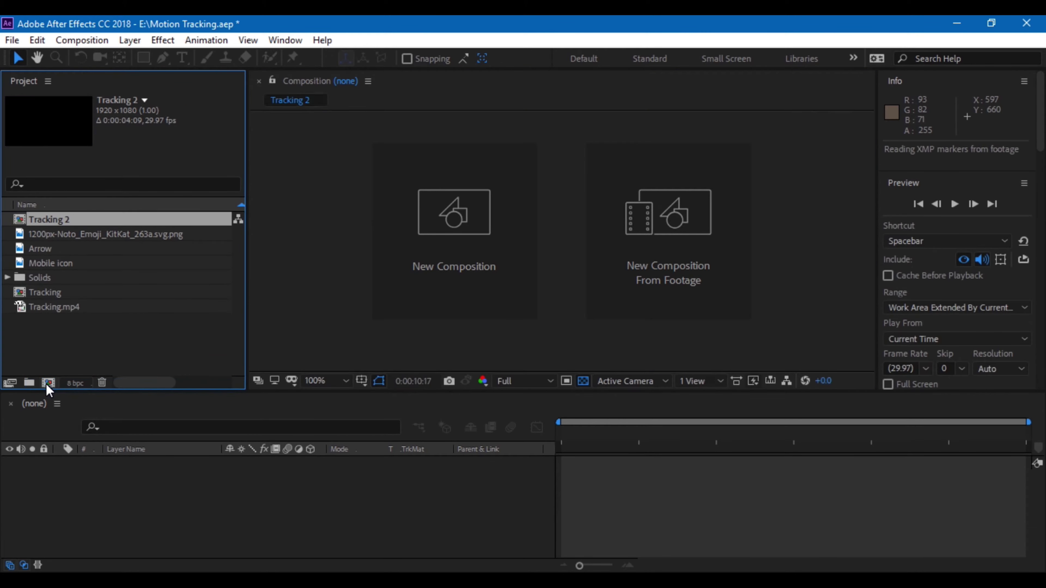
{"action": "key", "text": "space"}
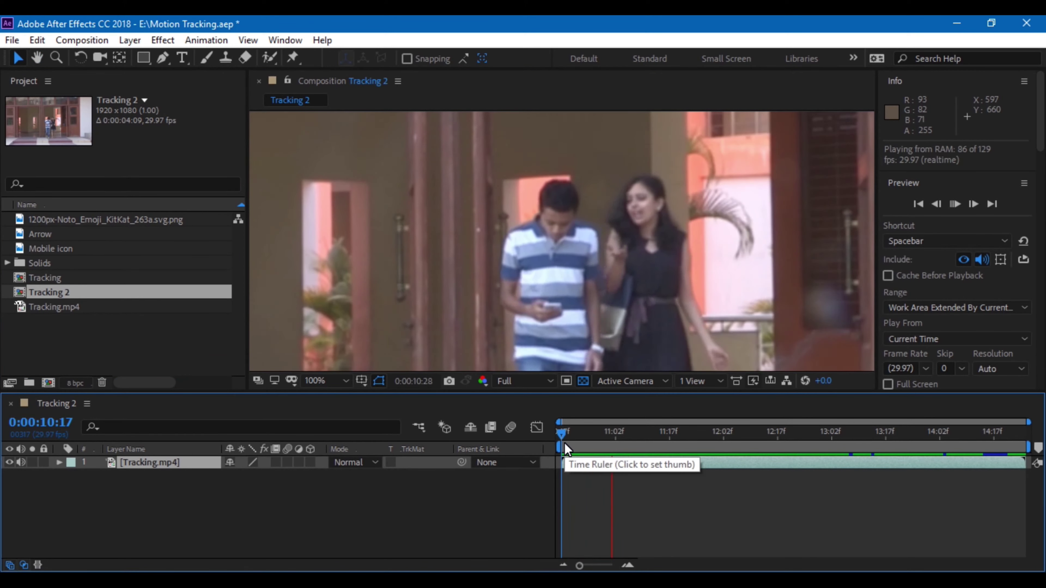
{"action": "scroll", "coordinate": [593, 293], "scroll_direction": "down", "scroll_amount": 2}
{"action": "scroll", "coordinate": [594, 293], "scroll_direction": "down", "scroll_amount": 1}
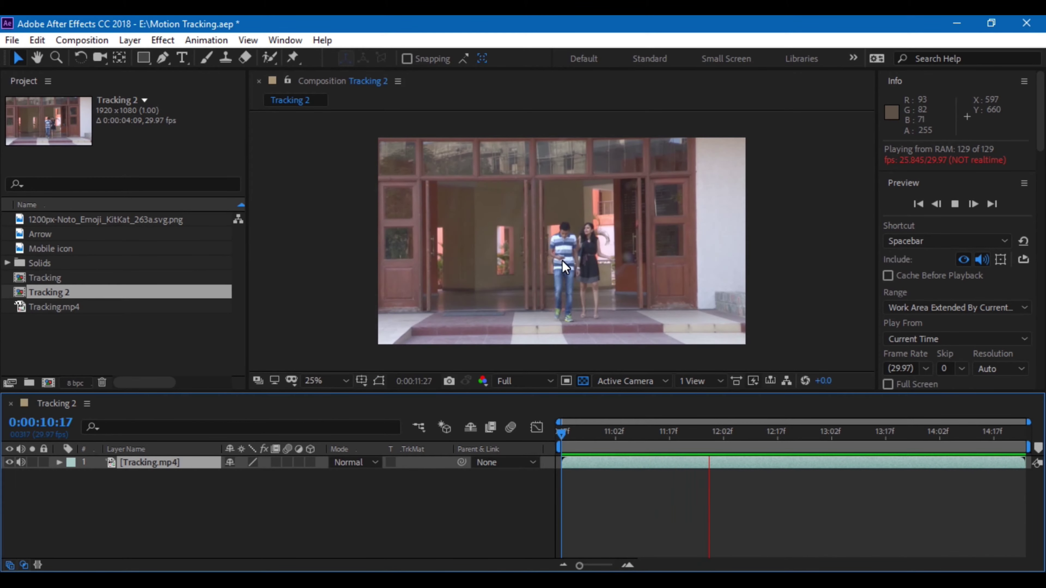
Step: Stop the preview and set the viewer zoom to 50%
{"action": "left_click", "coordinate": [587, 299]}
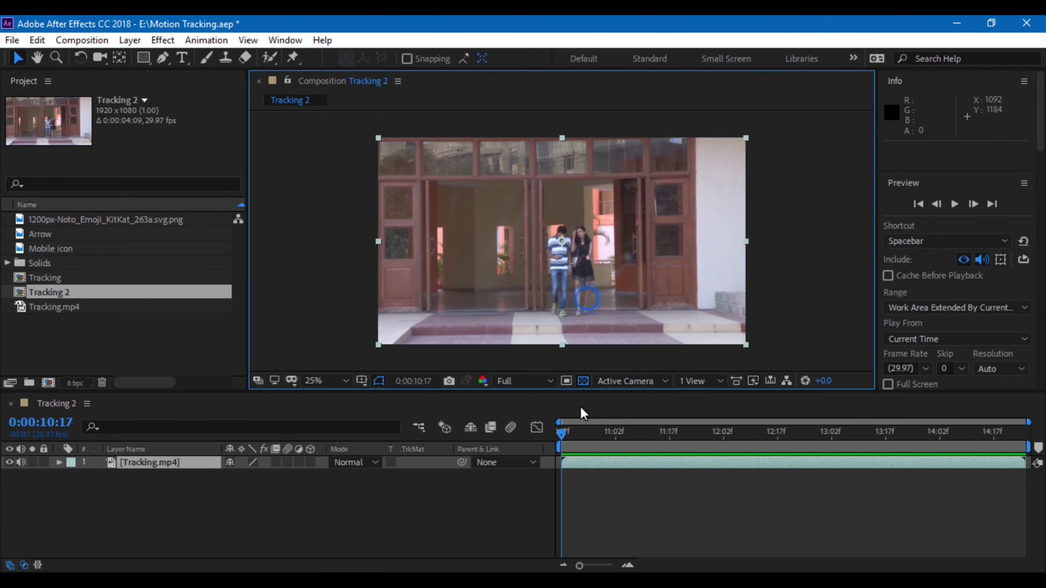
{"action": "key", "text": "period"}
{"action": "key", "text": "period"}
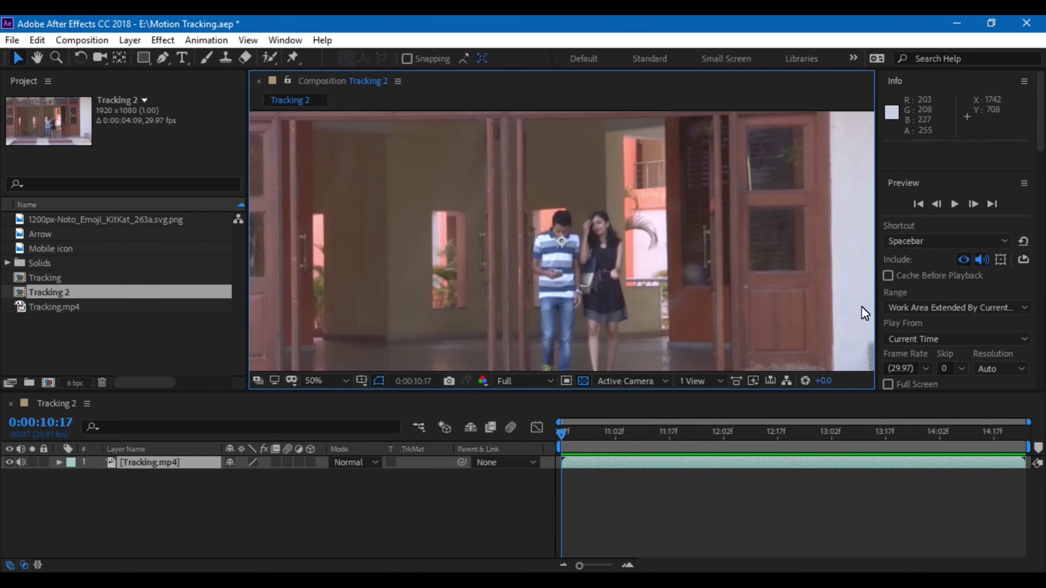
{"action": "left_click", "coordinate": [290, 39]}
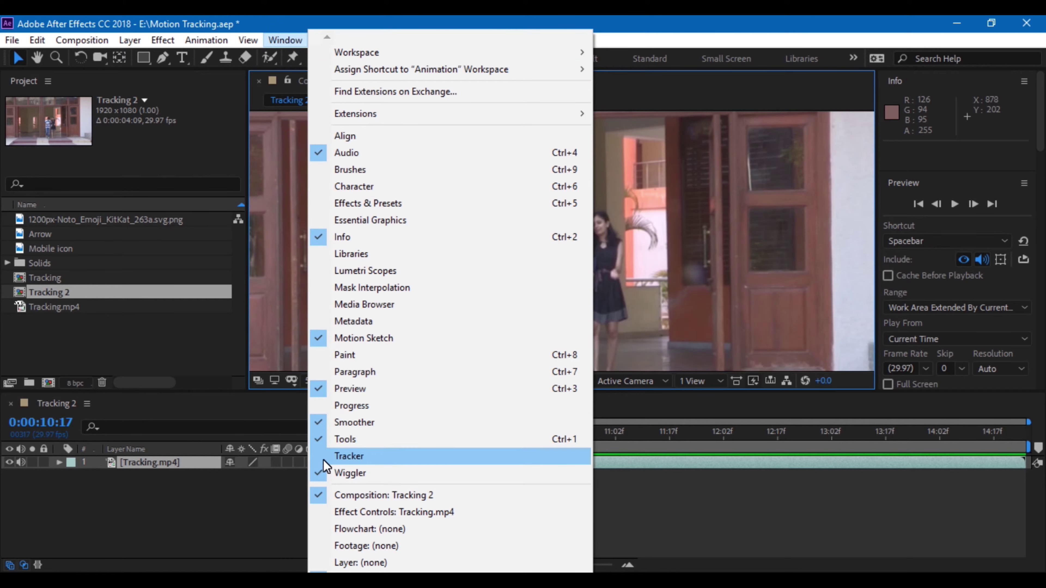
Step: Show the Tracker panel and undock it into a floating window
{"action": "left_click", "coordinate": [344, 460]}
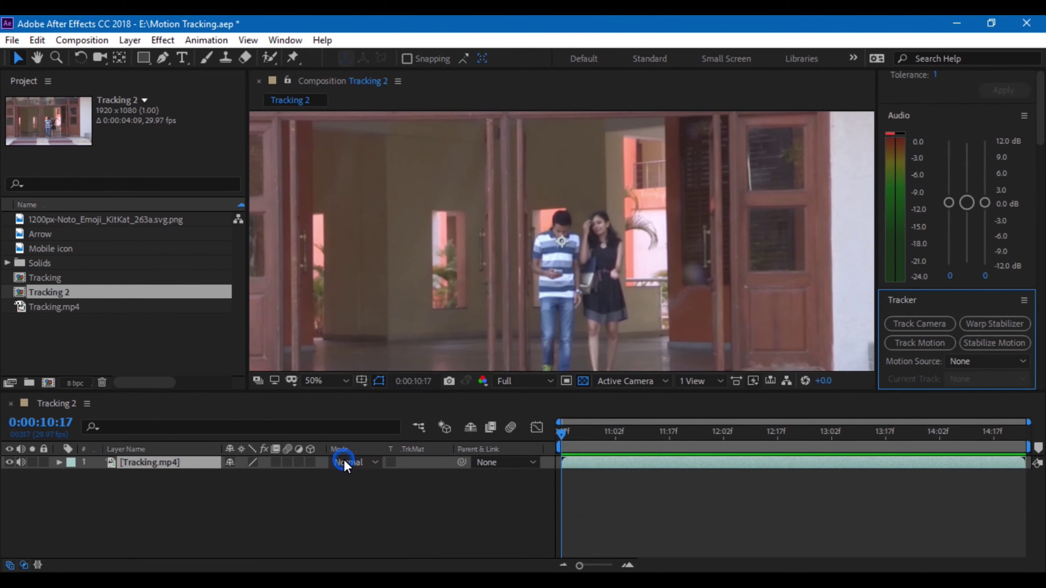
{"action": "left_click", "coordinate": [901, 302]}
{"action": "left_click", "coordinate": [903, 379]}
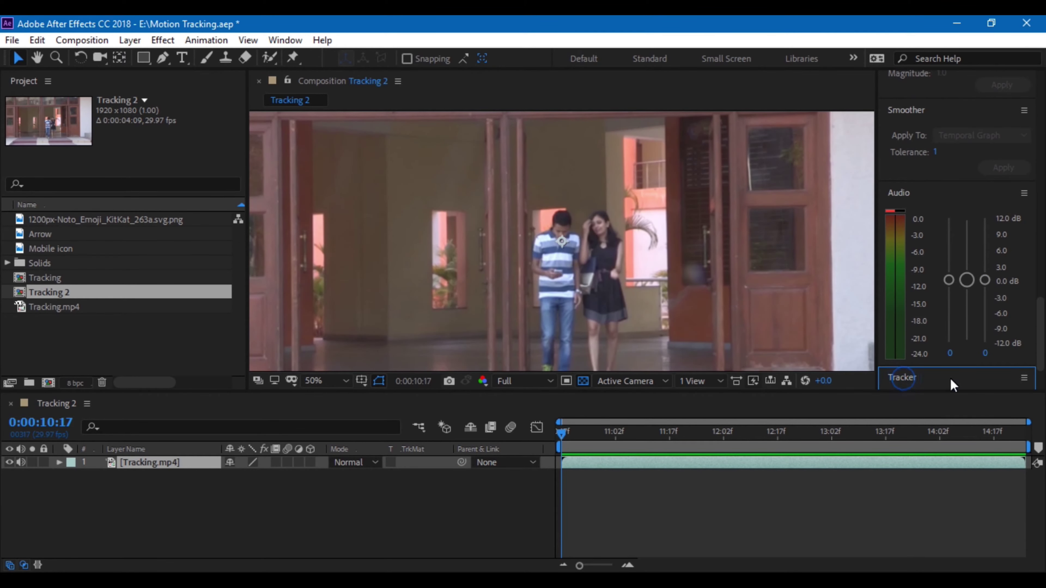
{"action": "left_click", "coordinate": [1024, 378]}
{"action": "left_click", "coordinate": [879, 403]}
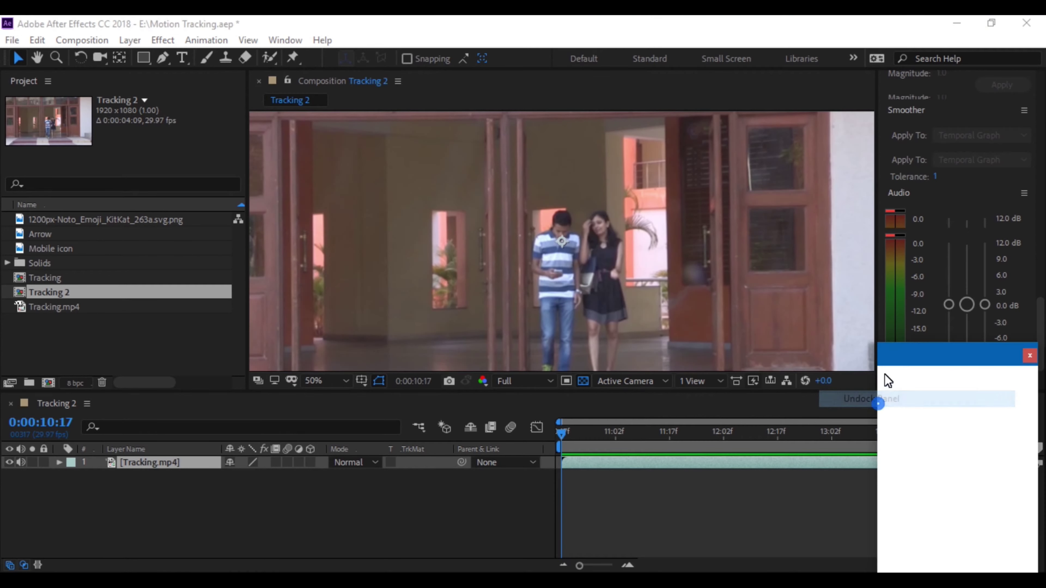
Step: Move the floating Tracker panel left and stretch it down so all settings show
{"action": "left_click_drag", "start_coordinate": [894, 355], "coordinate": [115, 145]}
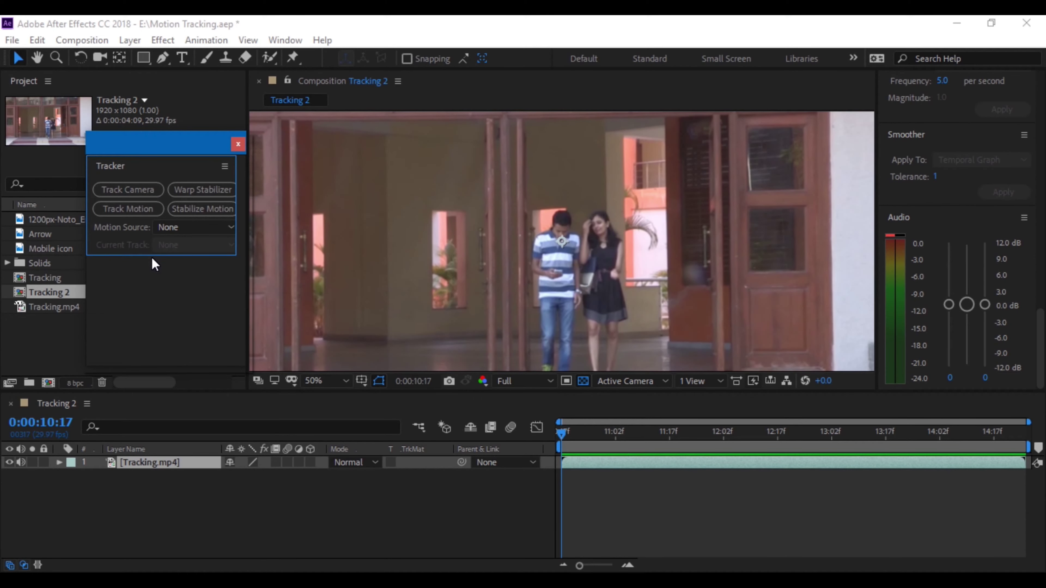
{"action": "left_click_drag", "start_coordinate": [150, 256], "coordinate": [152, 399]}
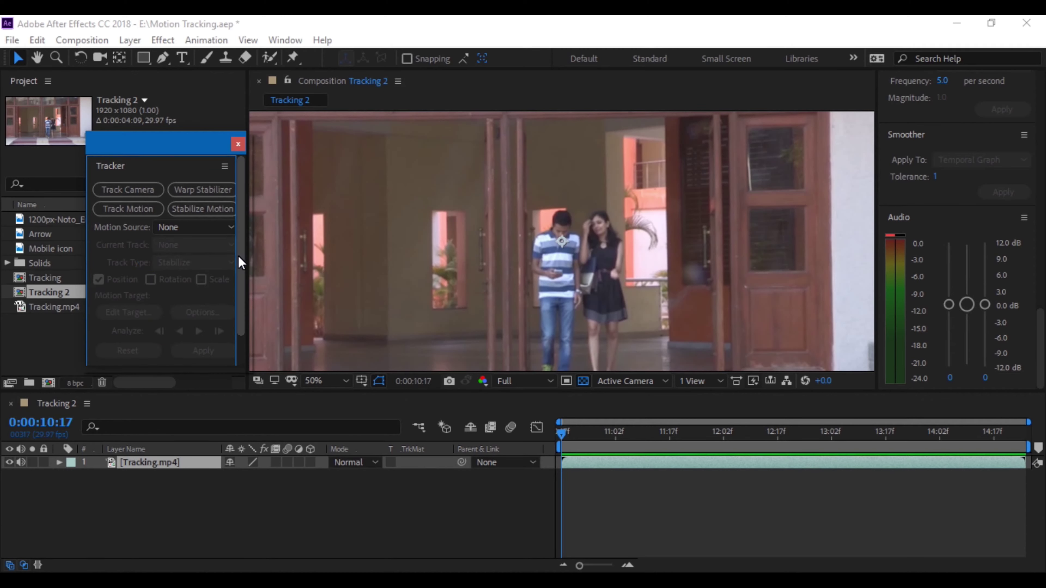
{"action": "left_click_drag", "start_coordinate": [240, 262], "coordinate": [241, 267]}
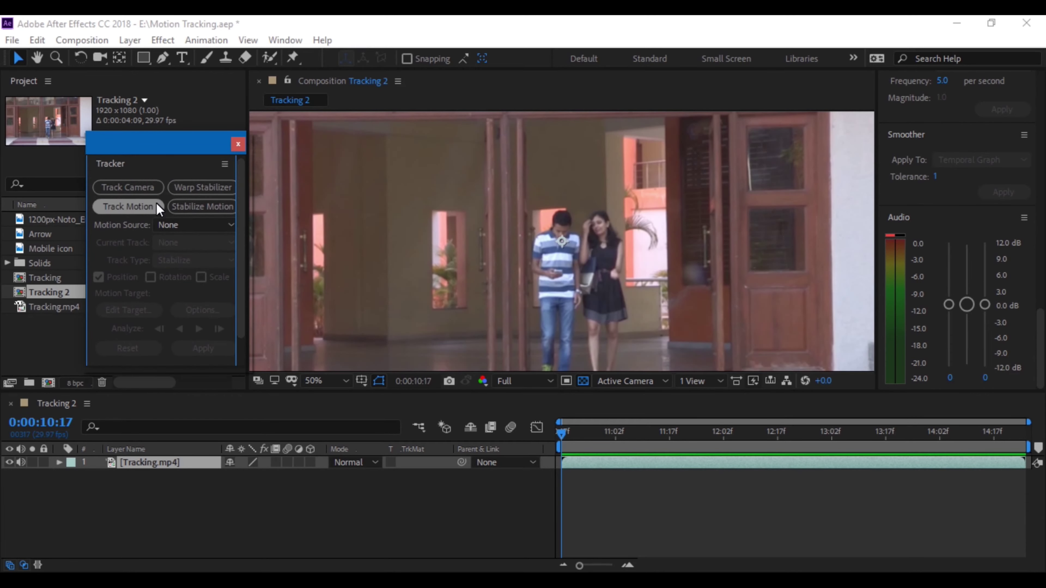
{"action": "left_click", "coordinate": [165, 462]}
Step: Place Track Point 1 on the man's face and analyze the track forward
{"action": "left_click", "coordinate": [129, 207]}
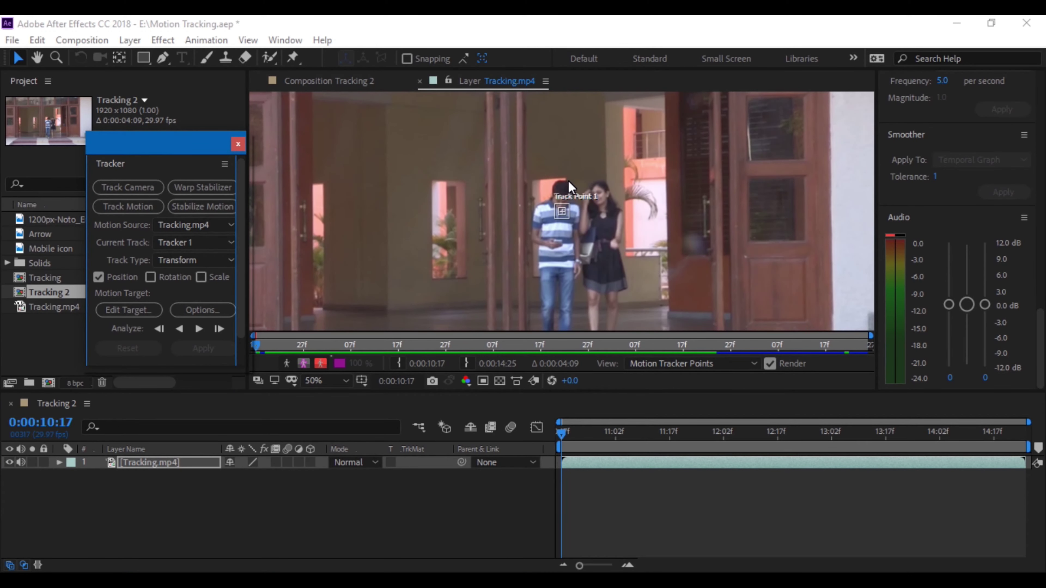
{"action": "scroll", "coordinate": [570, 184], "scroll_direction": "up", "scroll_amount": 2}
{"action": "scroll", "coordinate": [569, 184], "scroll_direction": "up", "scroll_amount": 2}
{"action": "mouse_move", "coordinate": [566, 209]}
{"action": "left_mouse_down"}
{"action": "mouse_move", "coordinate": [568, 175]}
{"action": "mouse_move", "coordinate": [600, 218]}
{"action": "mouse_move", "coordinate": [586, 202]}
{"action": "left_mouse_up"}
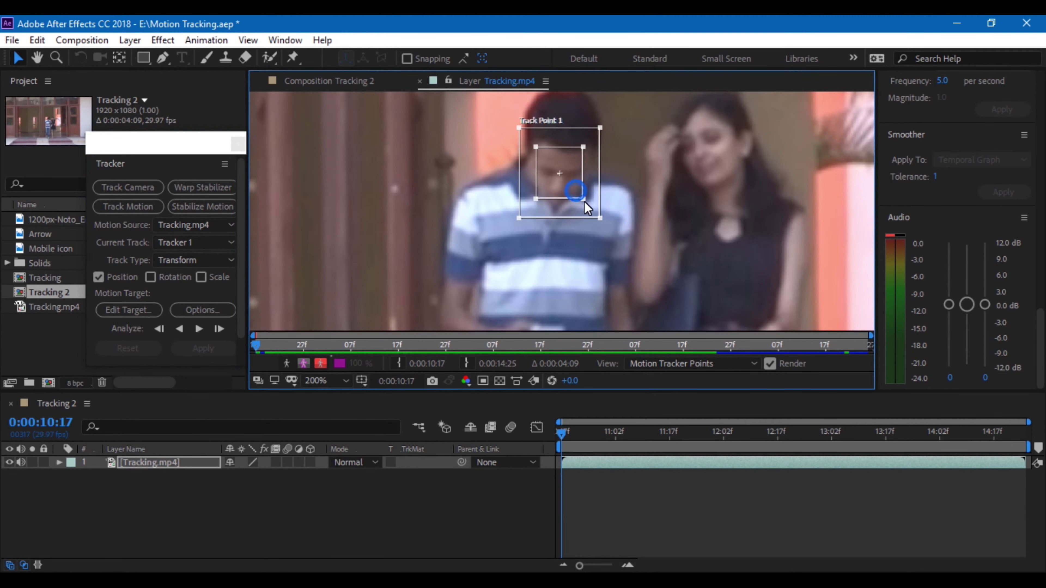
{"action": "left_click", "coordinate": [202, 332]}
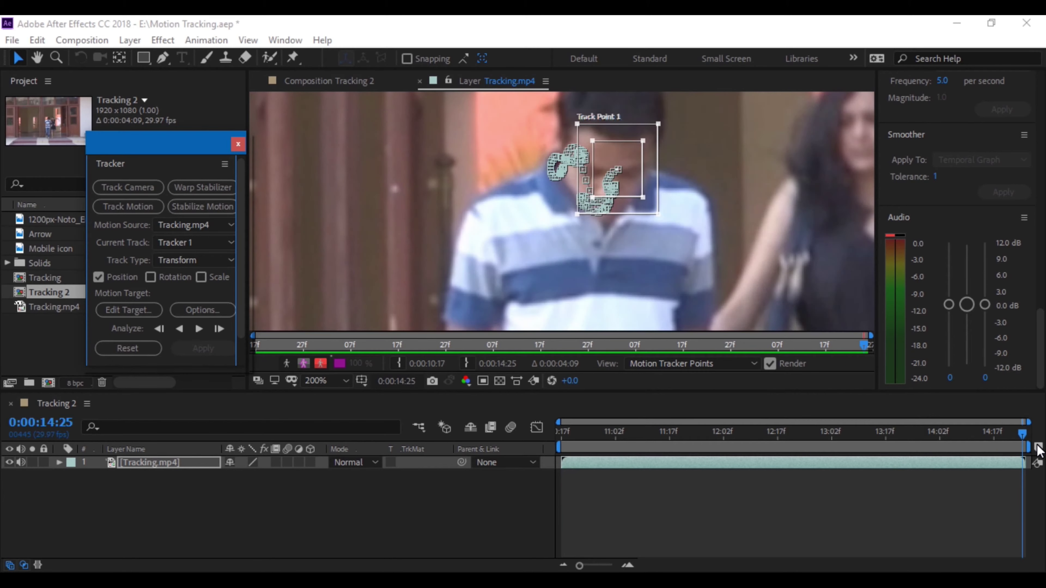
Step: Scrub back to 10:17 to check the track follows the man's face
{"action": "left_click_drag", "start_coordinate": [1024, 442], "coordinate": [635, 438]}
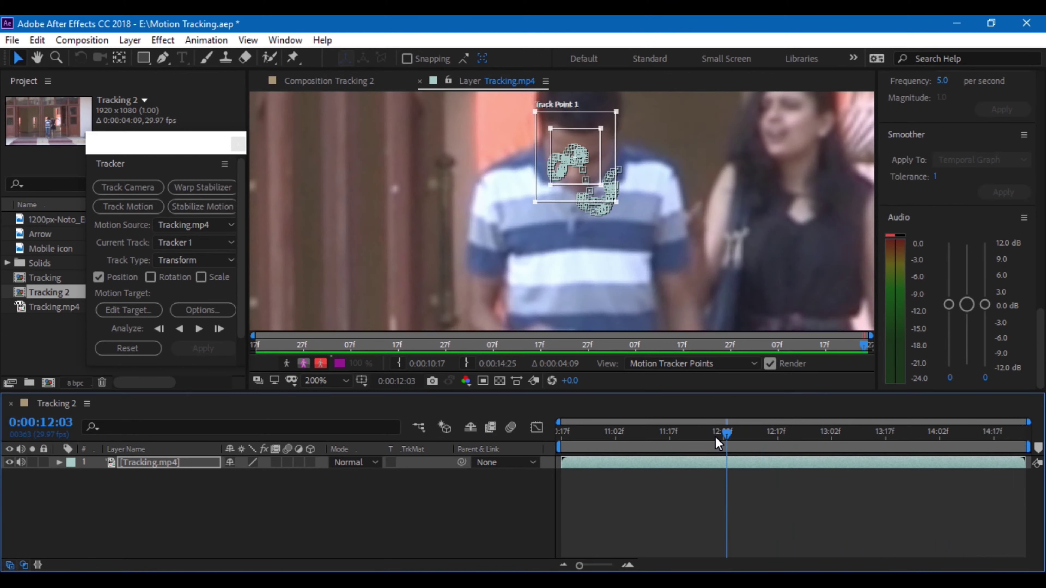
{"action": "left_click_drag", "start_coordinate": [634, 437], "coordinate": [532, 441]}
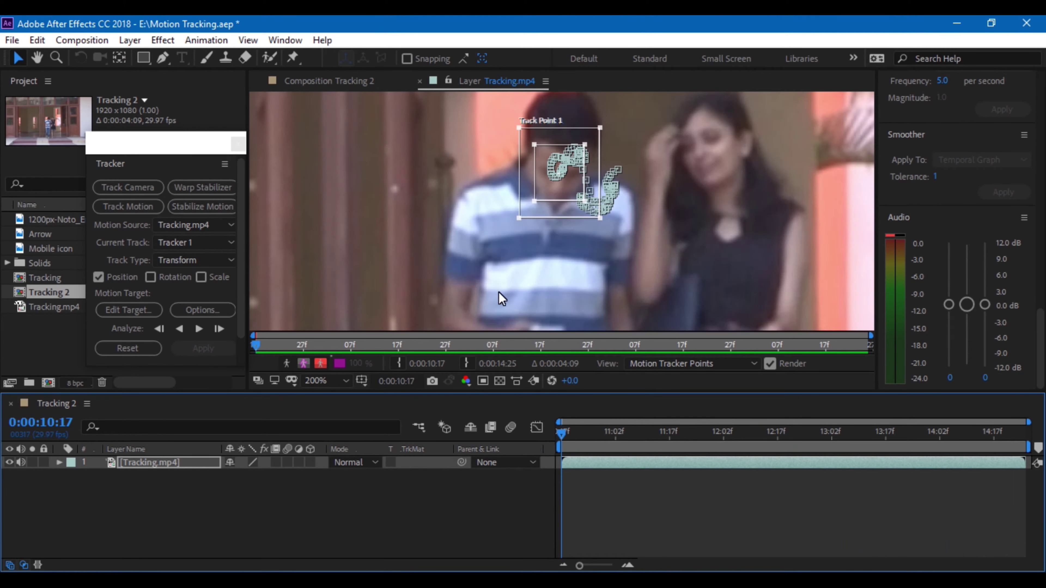
{"action": "scroll", "coordinate": [510, 213], "scroll_direction": "down", "scroll_amount": 2}
{"action": "scroll", "coordinate": [511, 213], "scroll_direction": "down", "scroll_amount": 1}
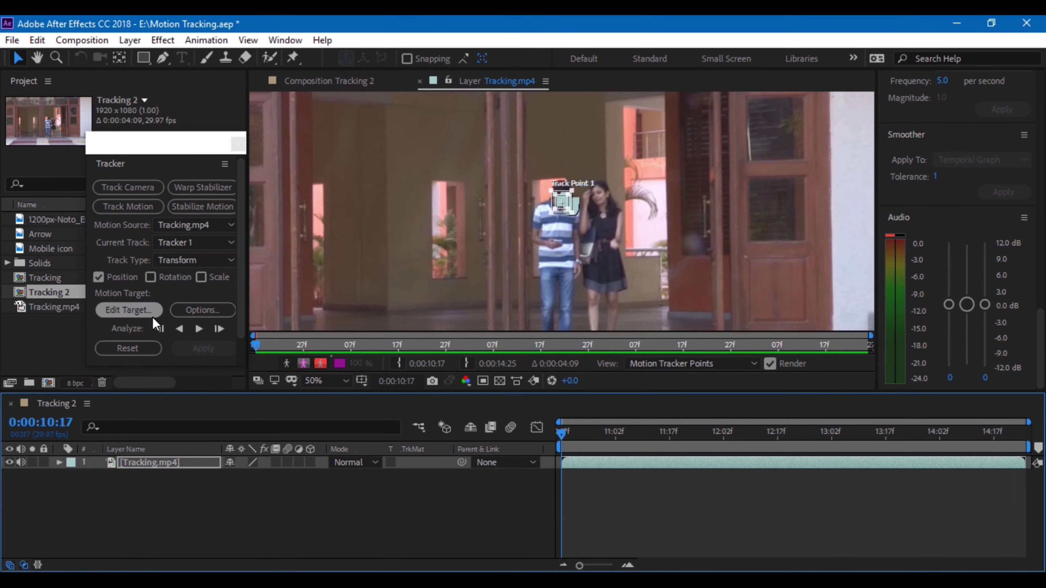
{"action": "left_click", "coordinate": [130, 40]}
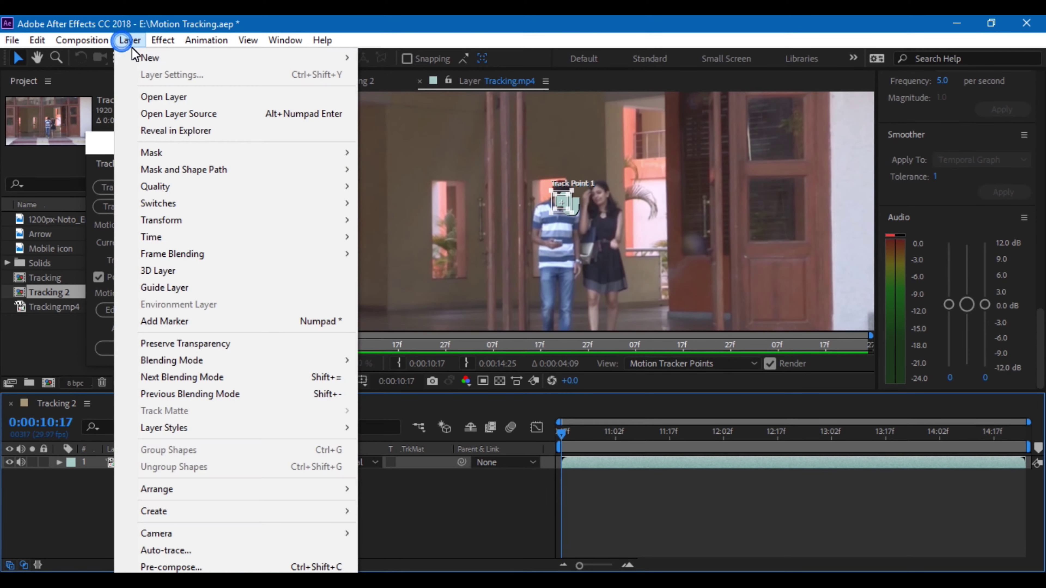
Step: Add a new null object layer and rename it Face Null
{"action": "mouse_move", "coordinate": [144, 61]}
{"action": "left_click", "coordinate": [400, 125]}
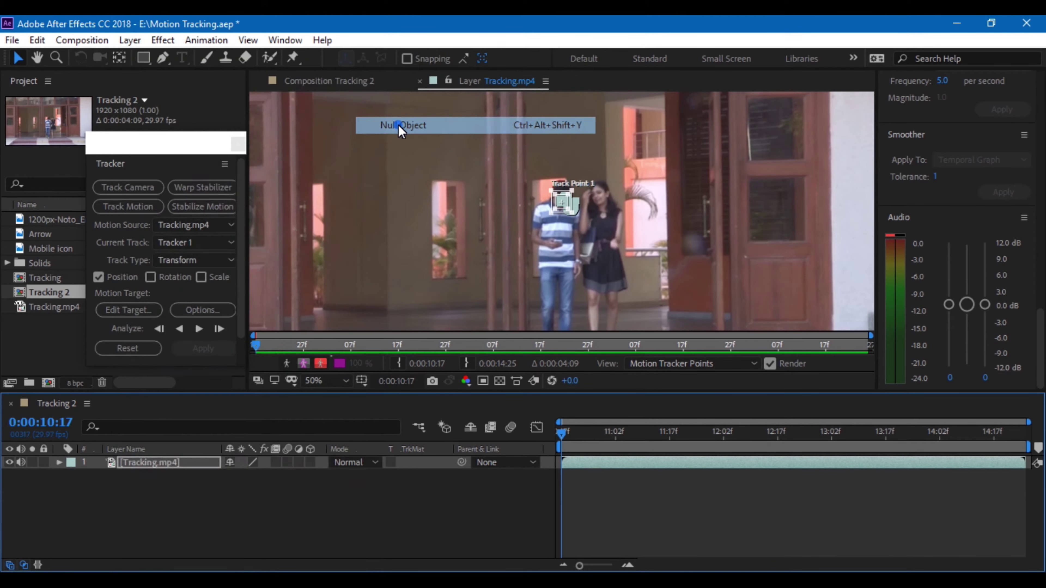
{"action": "right_click", "coordinate": [136, 467]}
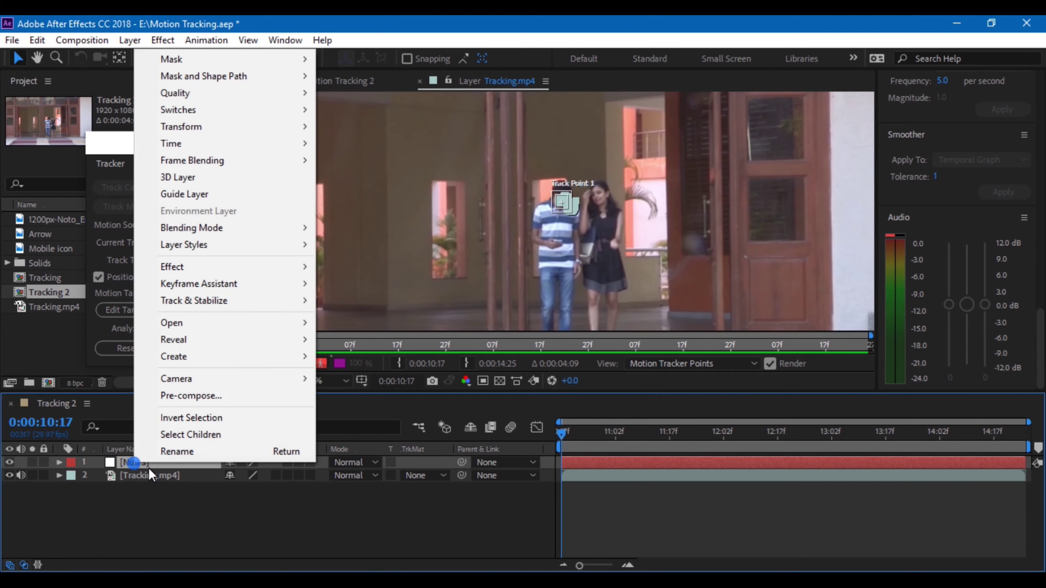
{"action": "left_click", "coordinate": [173, 451]}
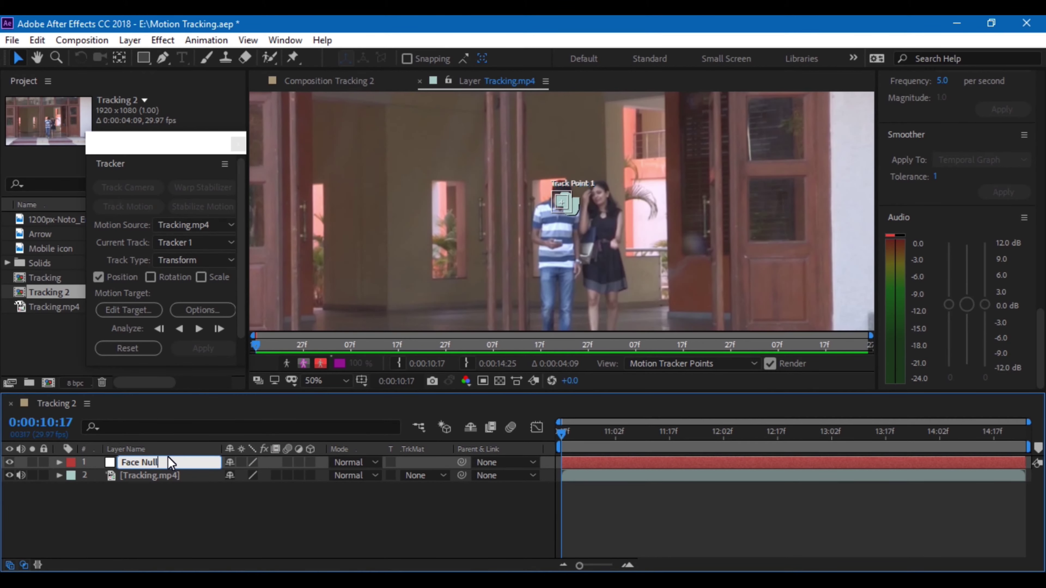
{"action": "key", "text": "Return"}
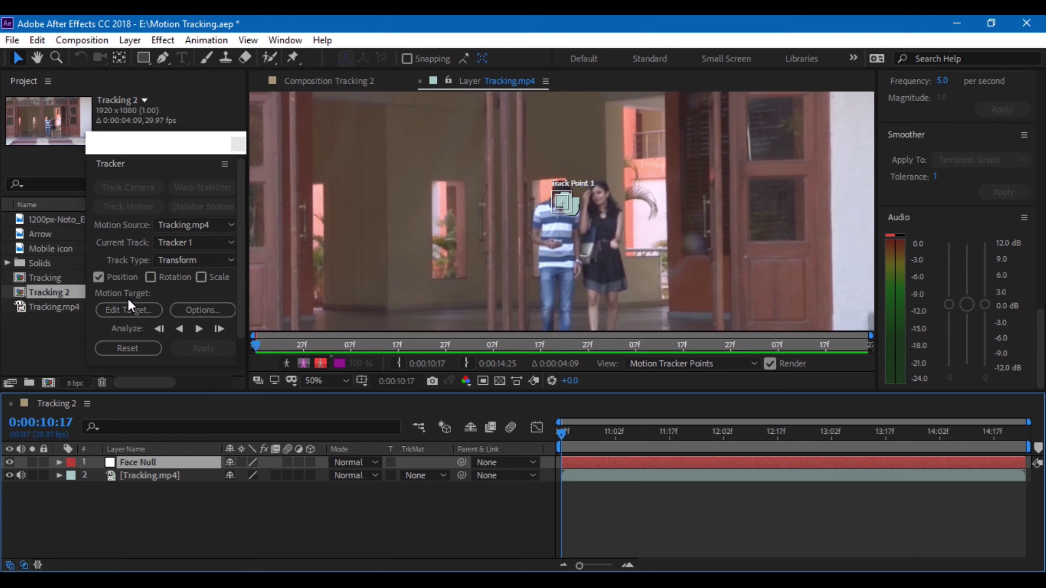
Step: Set Face Null as the motion target and apply the track in X and Y
{"action": "left_click", "coordinate": [126, 313]}
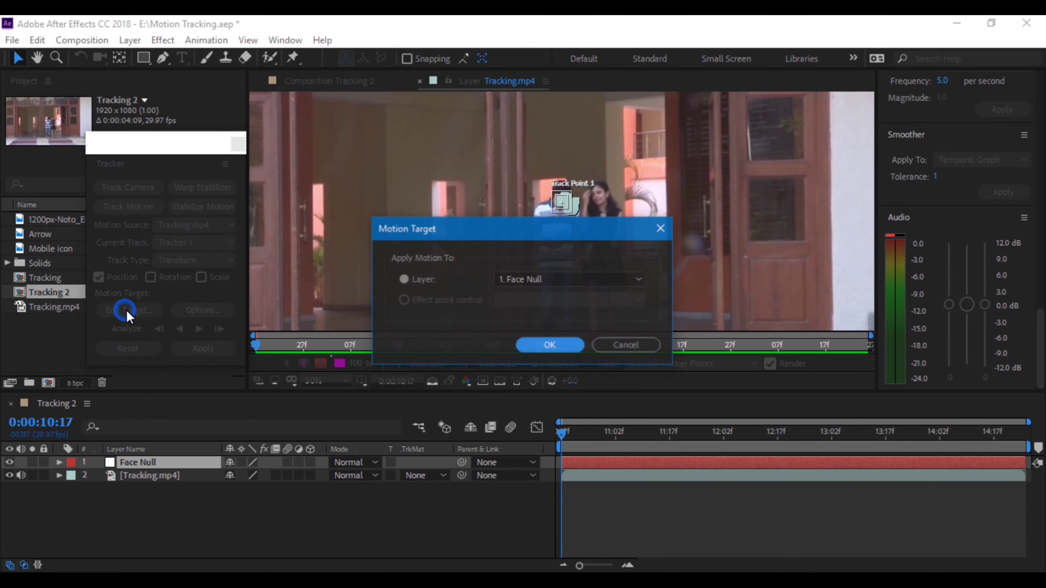
{"action": "left_click", "coordinate": [542, 279]}
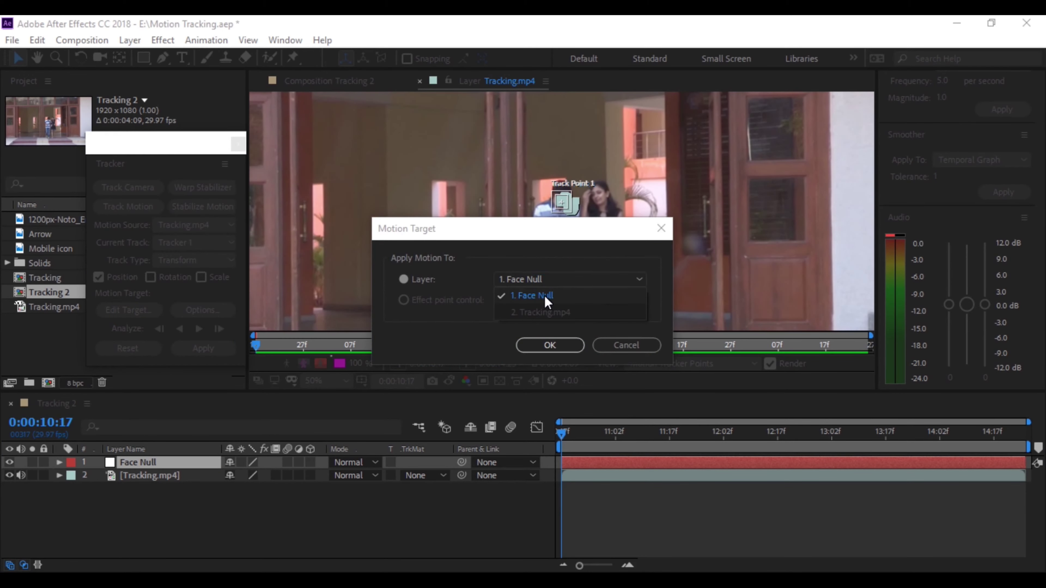
{"action": "left_click", "coordinate": [549, 346]}
{"action": "left_click", "coordinate": [549, 346]}
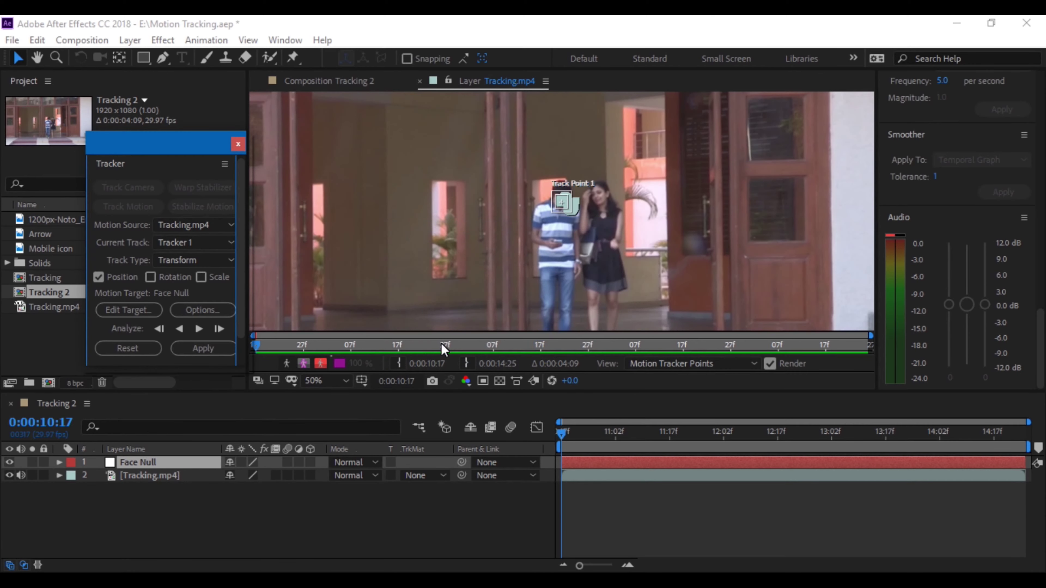
{"action": "left_click", "coordinate": [203, 349]}
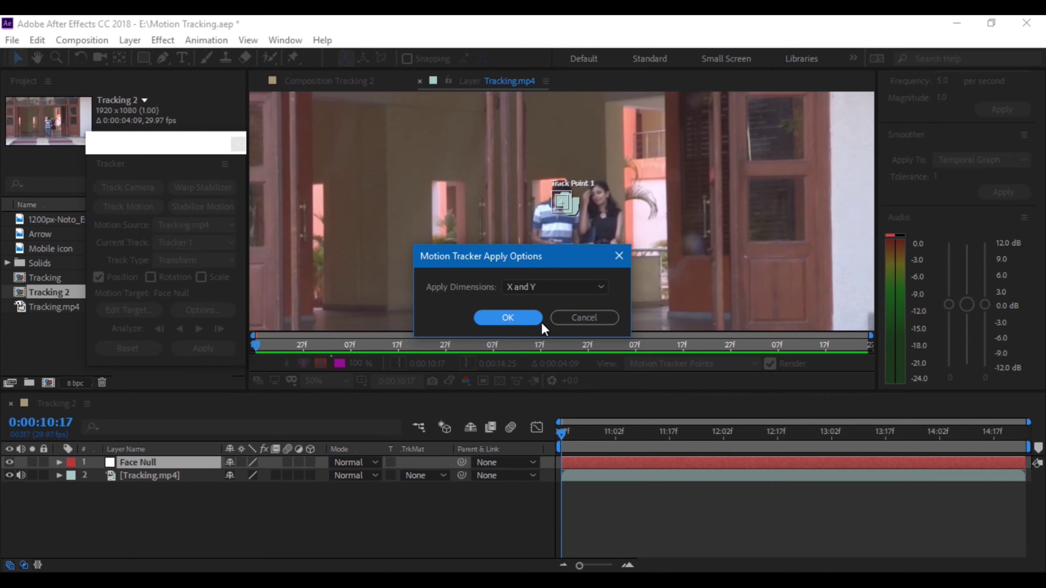
{"action": "left_click", "coordinate": [516, 319]}
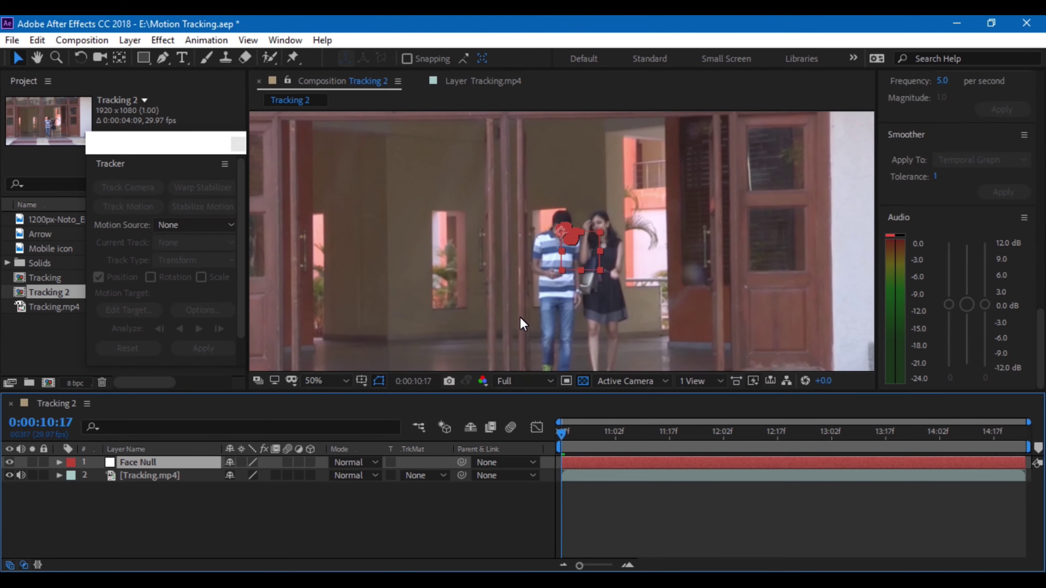
{"action": "left_click", "coordinate": [59, 463]}
{"action": "left_click", "coordinate": [72, 477]}
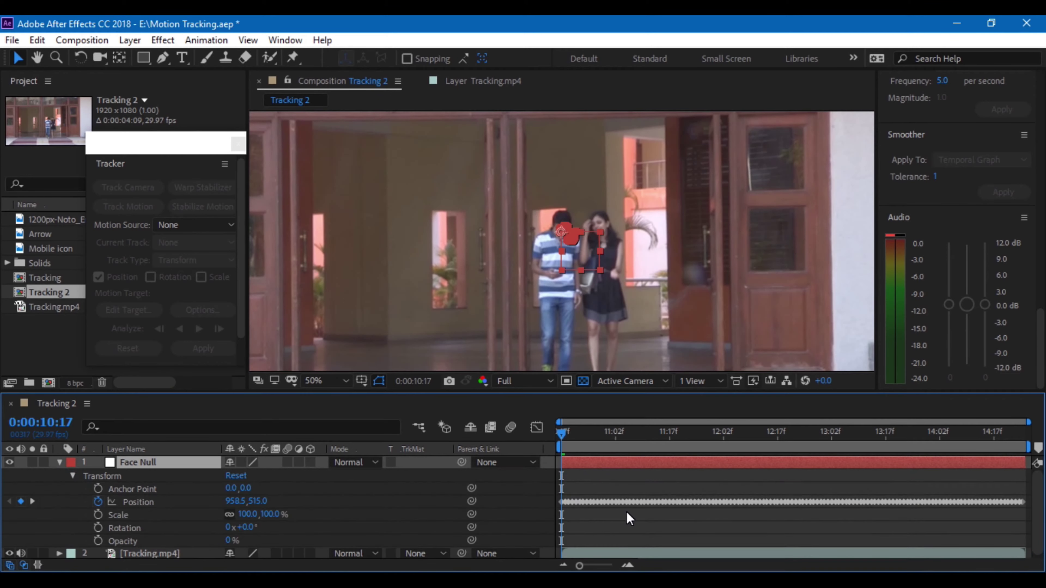
{"action": "mouse_move", "coordinate": [608, 480]}
{"action": "left_mouse_down"}
{"action": "mouse_move", "coordinate": [651, 531]}
{"action": "mouse_move", "coordinate": [749, 531]}
{"action": "left_mouse_up"}
{"action": "left_click_drag", "start_coordinate": [562, 438], "coordinate": [611, 438]}
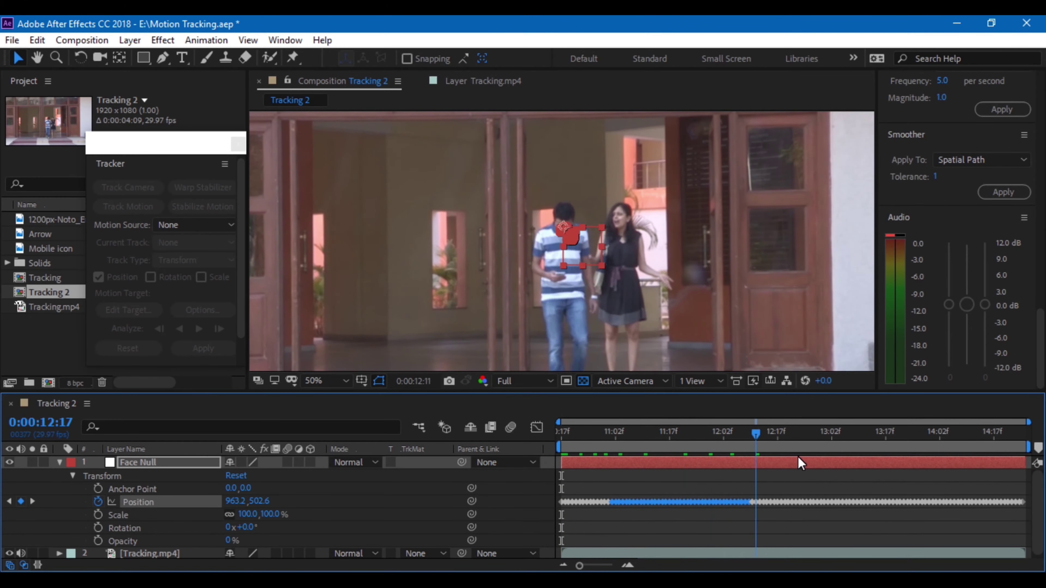
{"action": "left_click_drag", "start_coordinate": [890, 432], "coordinate": [545, 425]}
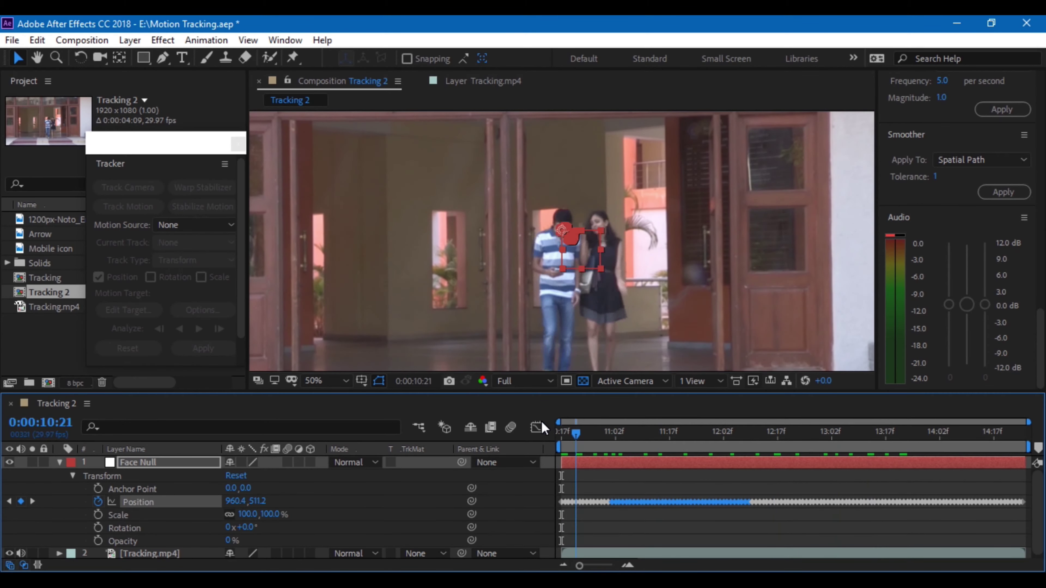
{"action": "left_click", "coordinate": [345, 246]}
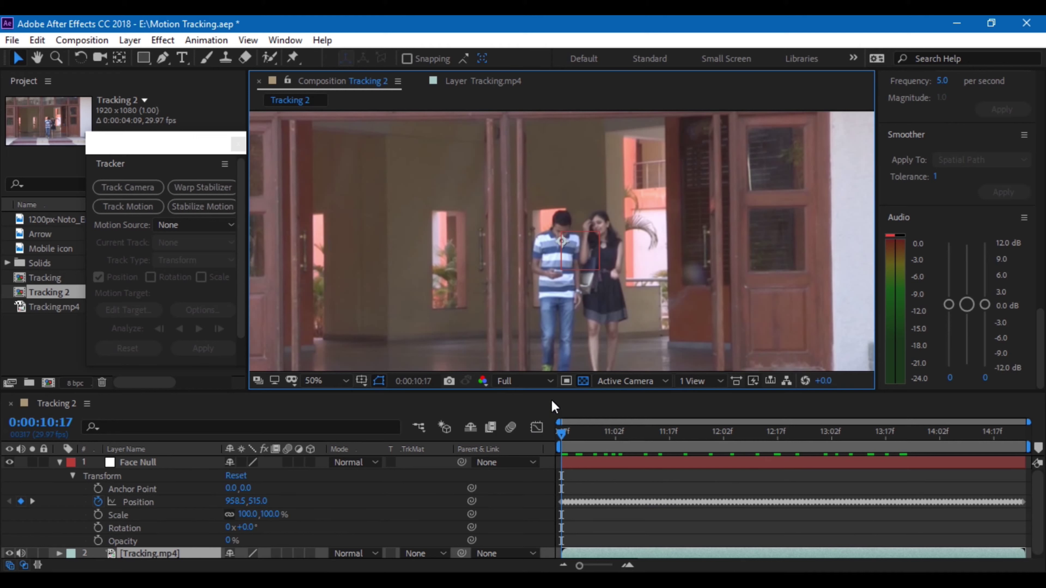
{"action": "left_click", "coordinate": [58, 463]}
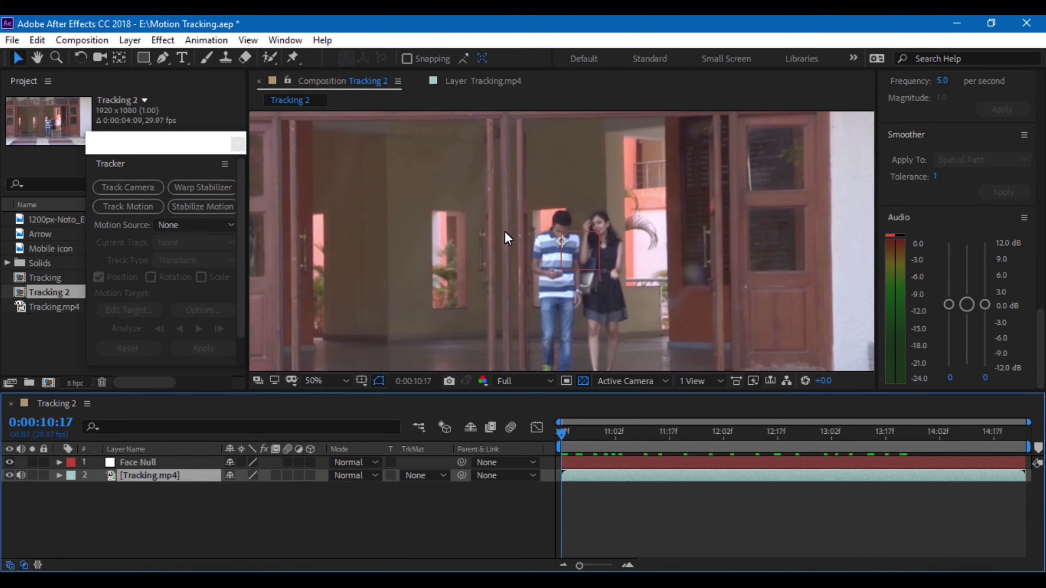
{"action": "left_click_drag", "start_coordinate": [173, 144], "coordinate": [960, 152]}
Step: Place the smiley emoji PNG in the comp over the face and scale it to 10%
{"action": "left_click", "coordinate": [48, 242]}
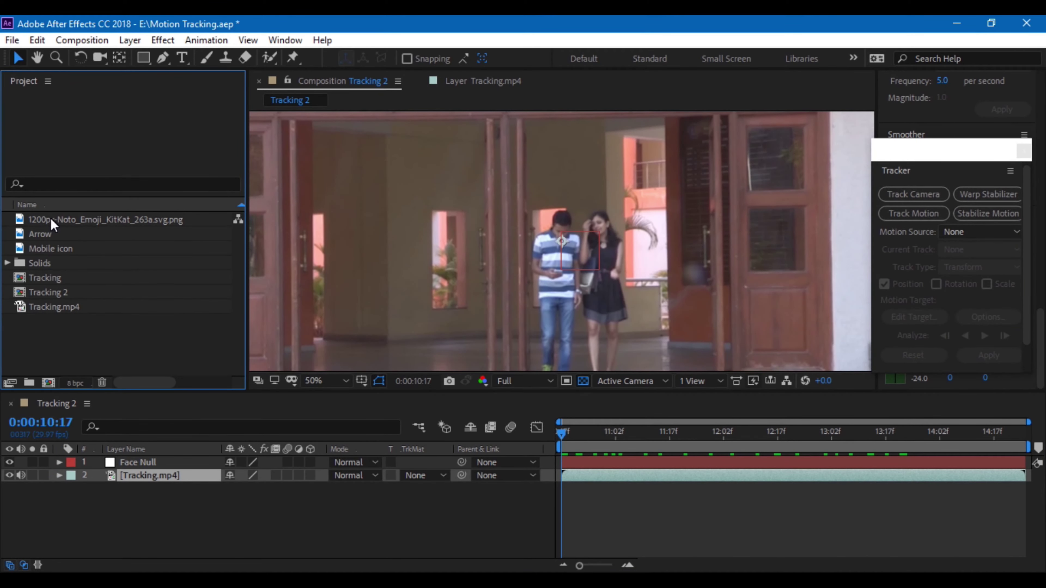
{"action": "key", "text": "s"}
{"action": "mouse_move", "coordinate": [52, 224]}
{"action": "left_mouse_down"}
{"action": "mouse_move", "coordinate": [499, 246]}
{"action": "mouse_move", "coordinate": [573, 224]}
{"action": "left_mouse_up"}
{"action": "left_click", "coordinate": [245, 475]}
{"action": "type", "text": "10"}
{"action": "key", "text": "Return"}
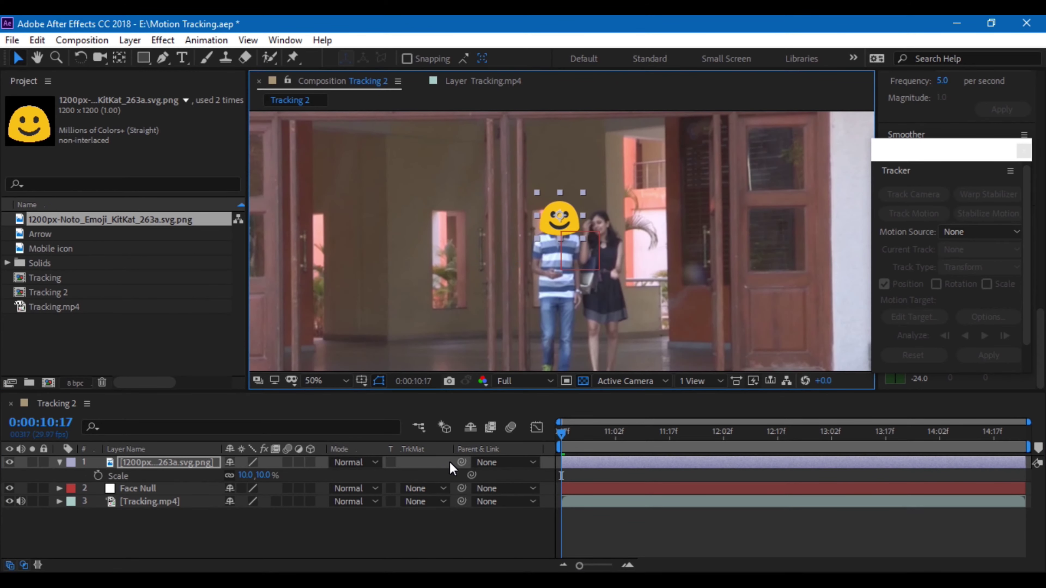
Step: Parent the emoji to Face Null and scrub to confirm it follows the man's face
{"action": "left_click_drag", "start_coordinate": [462, 462], "coordinate": [446, 467]}
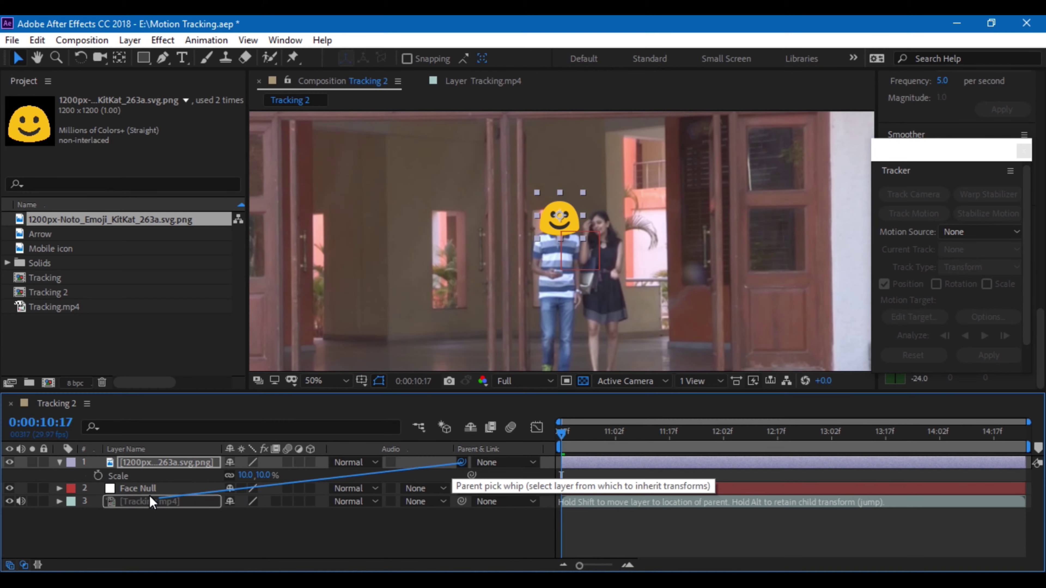
{"action": "left_click_drag", "start_coordinate": [356, 486], "coordinate": [140, 492]}
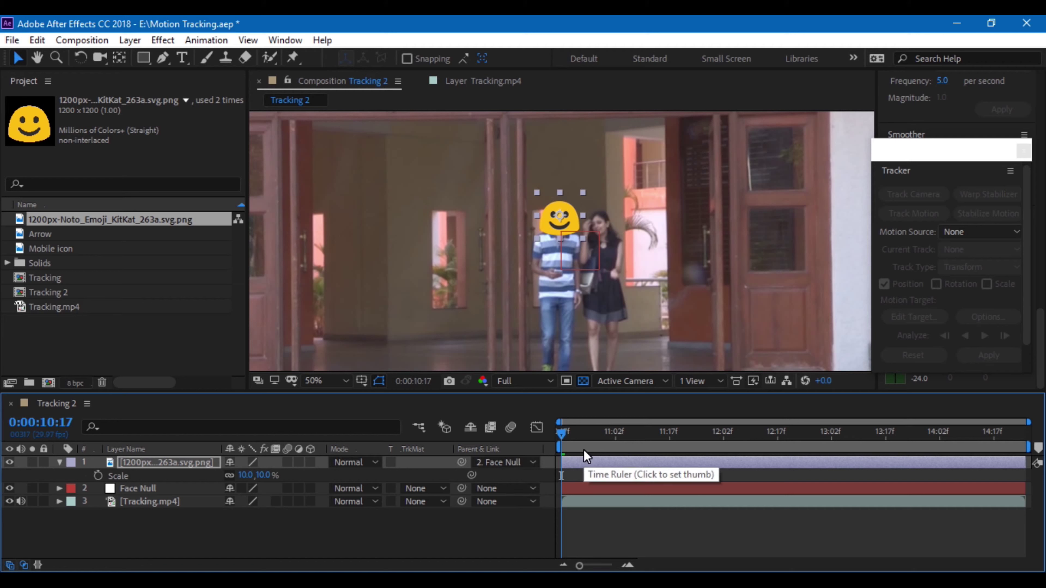
{"action": "left_click", "coordinate": [164, 488]}
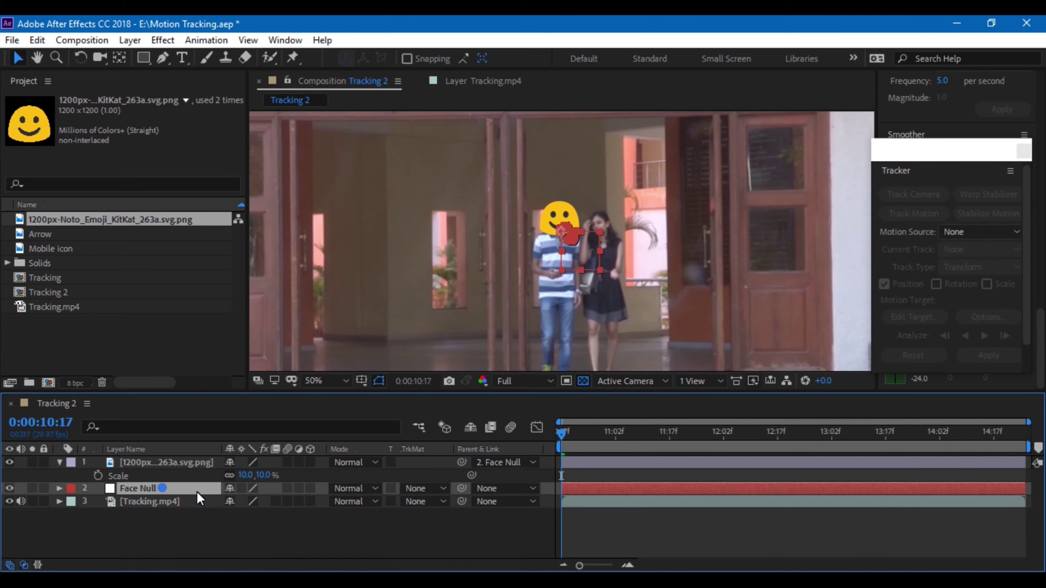
{"action": "left_click_drag", "start_coordinate": [561, 435], "coordinate": [774, 453]}
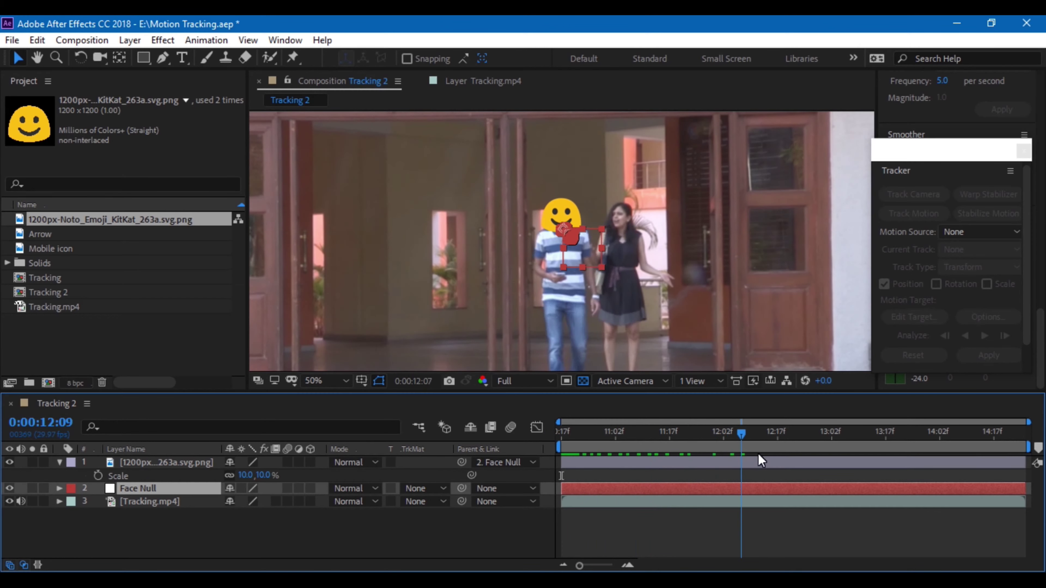
{"action": "left_click_drag", "start_coordinate": [590, 442], "coordinate": [560, 433]}
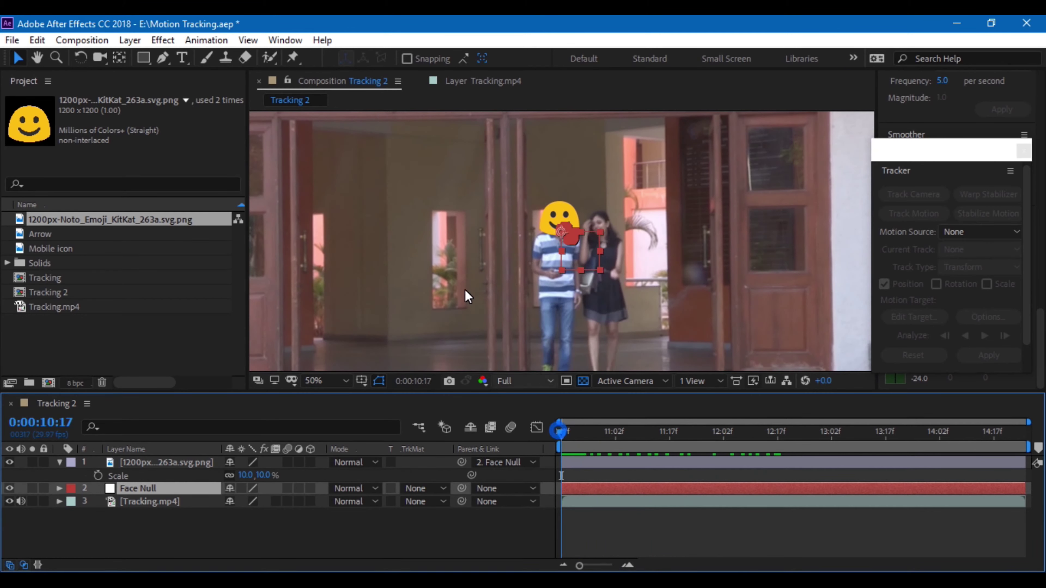
{"action": "left_click", "coordinate": [447, 277]}
{"action": "mouse_move", "coordinate": [567, 434]}
{"action": "left_mouse_down"}
{"action": "mouse_move", "coordinate": [997, 444]}
{"action": "mouse_move", "coordinate": [507, 450]}
{"action": "left_mouse_up"}
{"action": "key", "text": "/"}
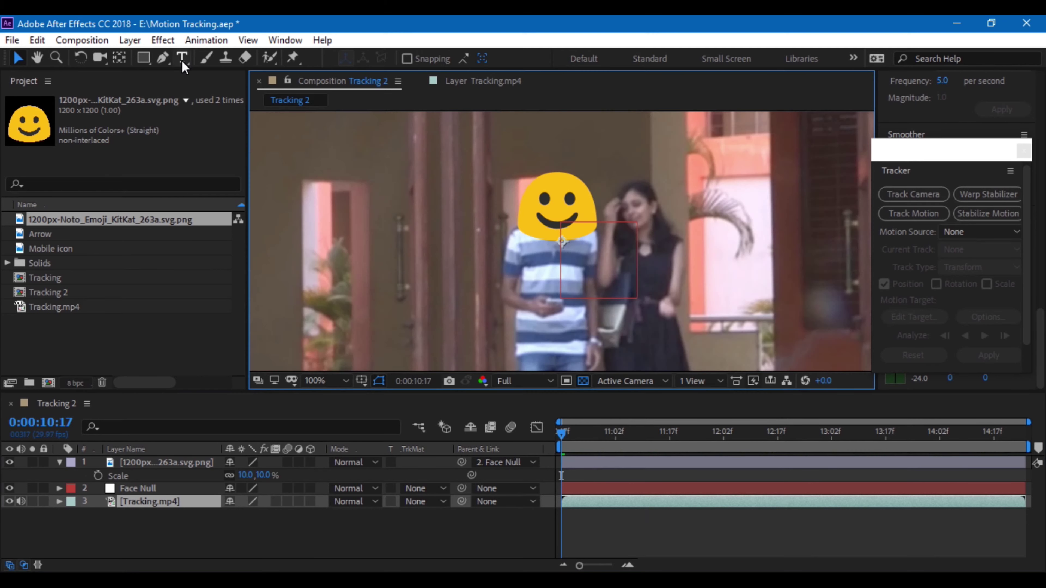
Step: Start Tracker 2 on Tracking.mp4, put its point on the man's hand, and analyze forward
{"action": "left_click", "coordinate": [906, 211]}
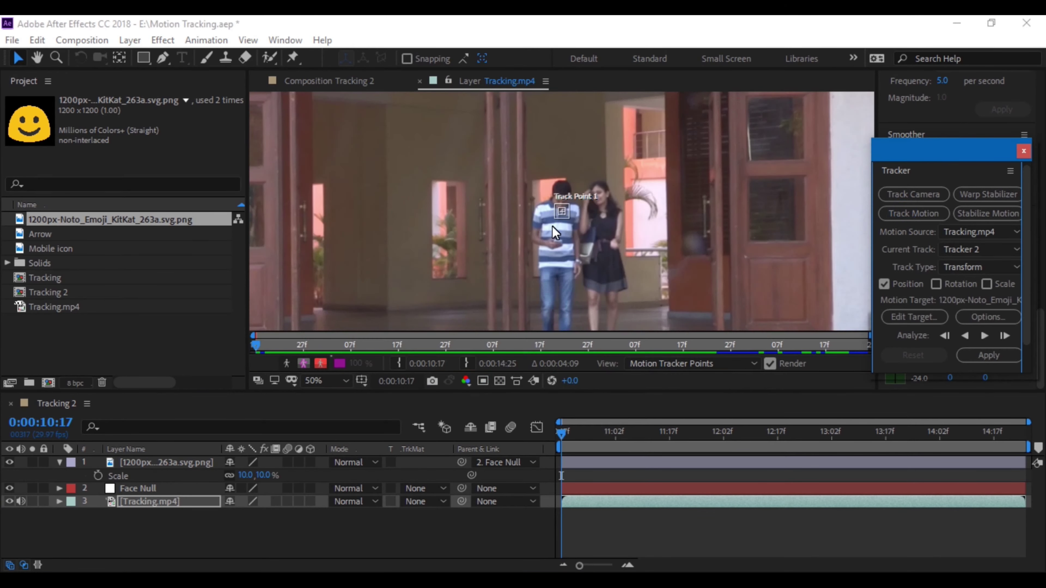
{"action": "scroll", "coordinate": [553, 226], "scroll_direction": "up", "scroll_amount": 1}
{"action": "mouse_move", "coordinate": [552, 225]}
{"action": "left_mouse_down"}
{"action": "mouse_move", "coordinate": [557, 357]}
{"action": "mouse_move", "coordinate": [558, 131]}
{"action": "left_mouse_up"}
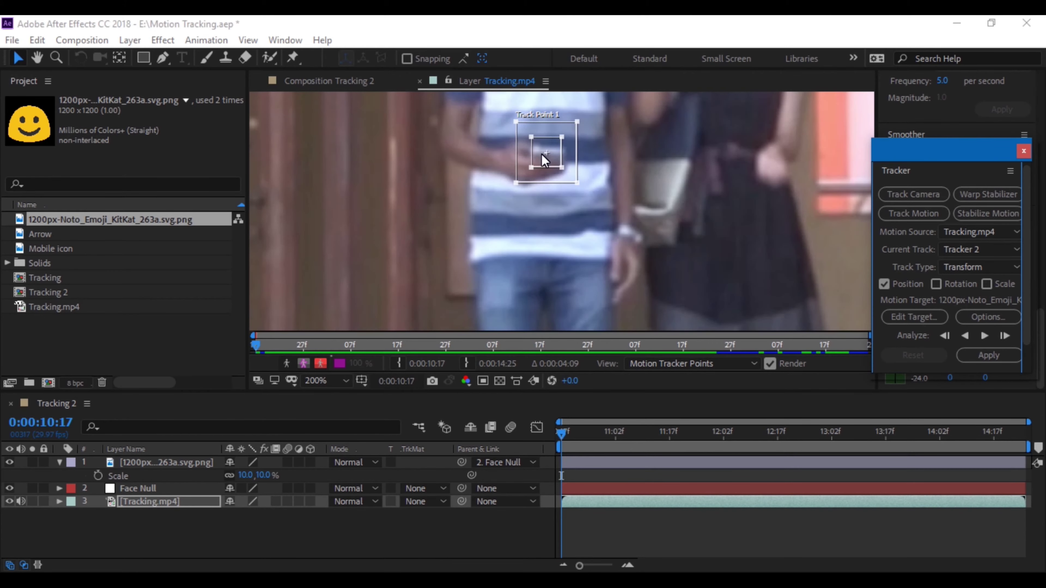
{"action": "left_click", "coordinate": [983, 335]}
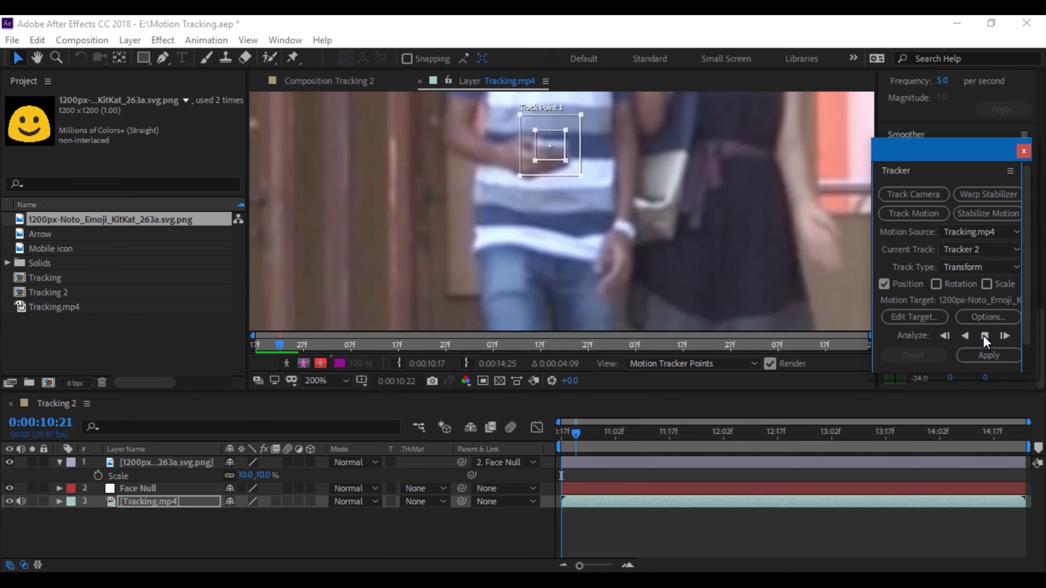
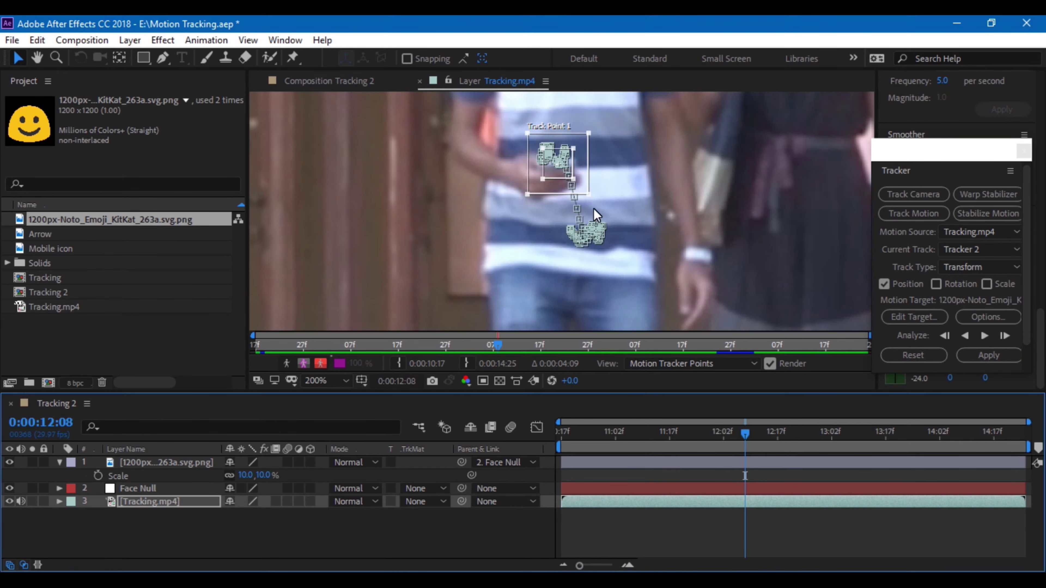
Step: Reposition Track Point 1 squarely onto the phone, then return the Layer view to full frame
{"action": "scroll", "coordinate": [572, 179], "scroll_direction": "up", "scroll_amount": 1}
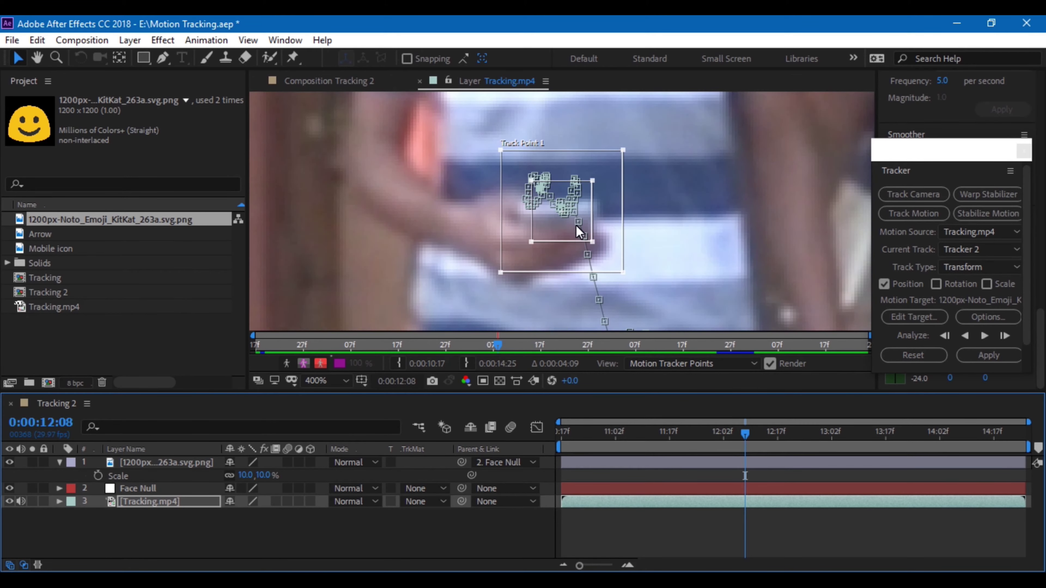
{"action": "left_click_drag", "start_coordinate": [580, 210], "coordinate": [581, 203]}
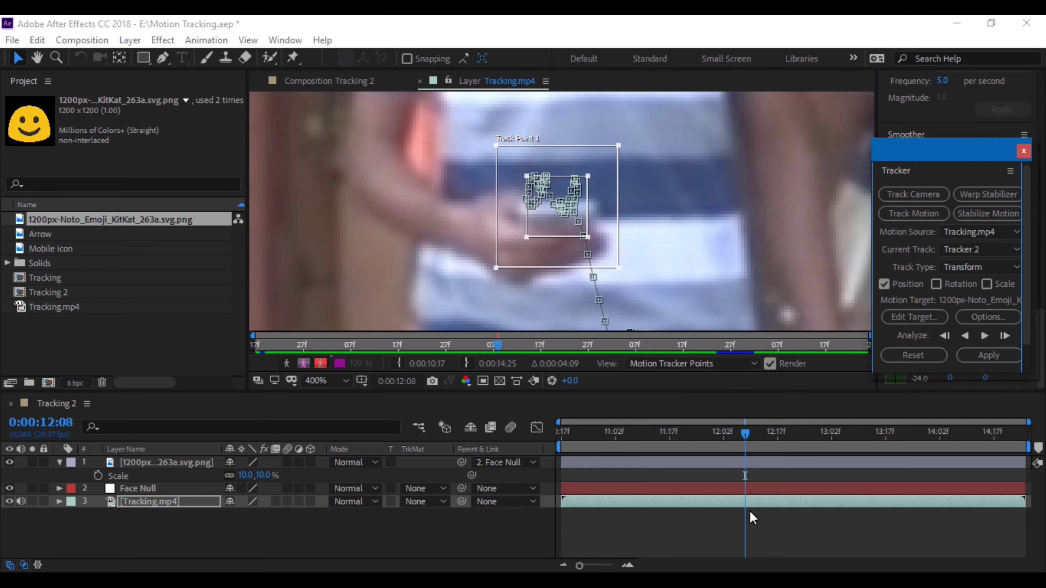
{"action": "key", "text": "shift+slash"}
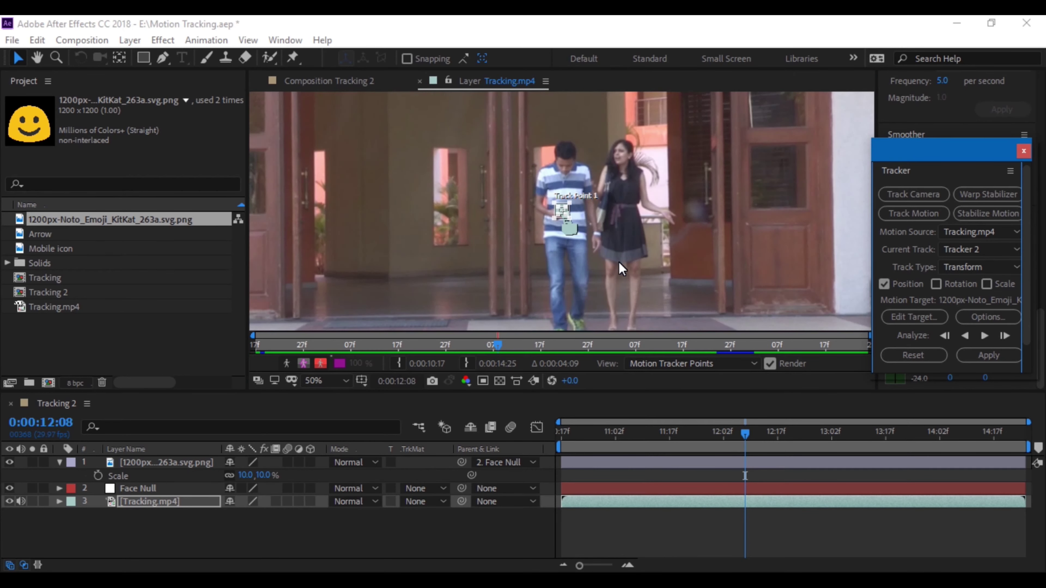
{"action": "left_click", "coordinate": [128, 40]}
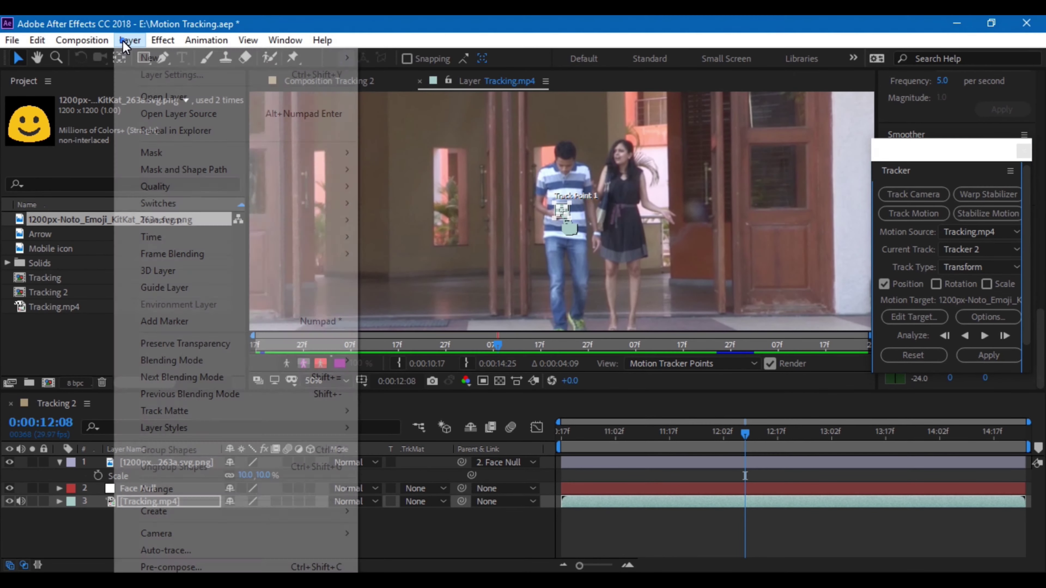
Step: Create a Null Object layer and rename it 'Mobile Null'
{"action": "mouse_move", "coordinate": [150, 58]}
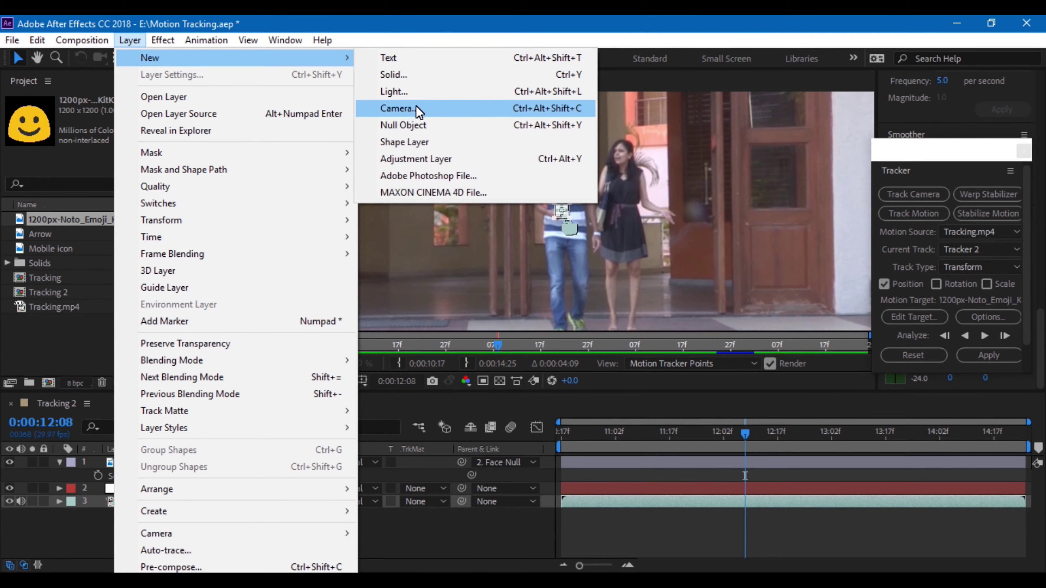
{"action": "left_click", "coordinate": [407, 125]}
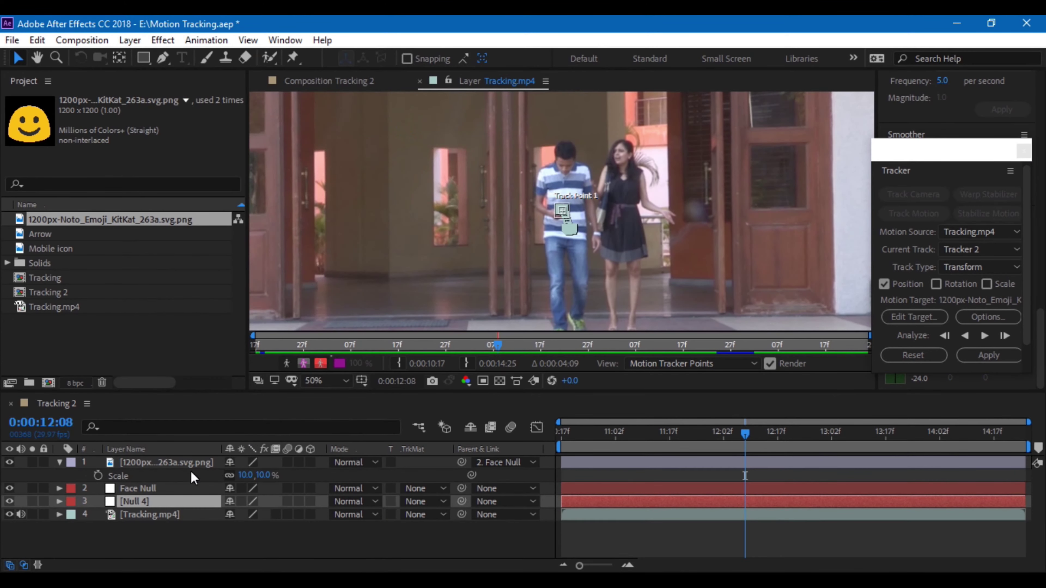
{"action": "right_click", "coordinate": [133, 501]}
{"action": "left_click", "coordinate": [169, 496]}
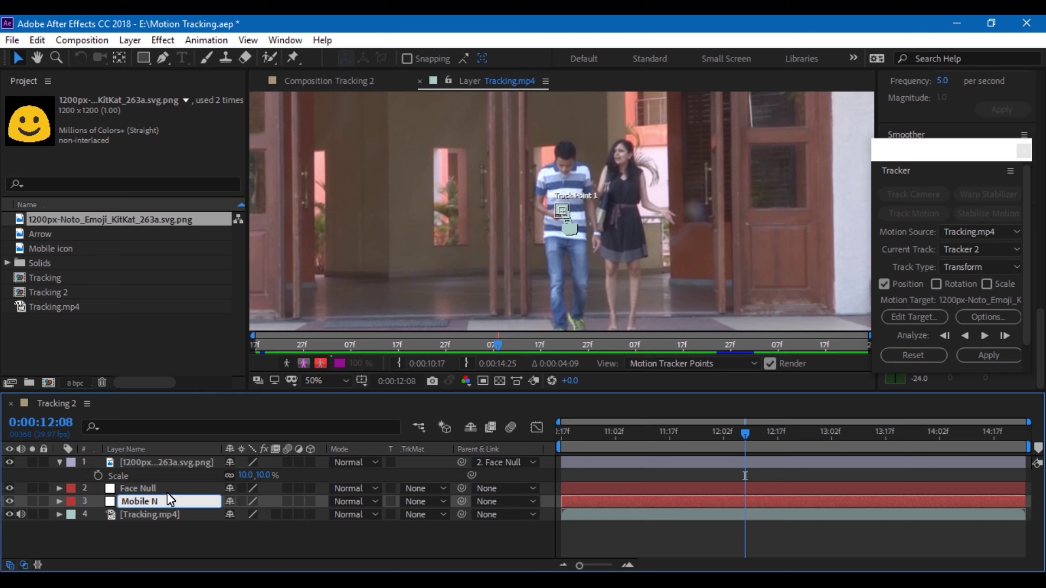
{"action": "key", "text": "Return"}
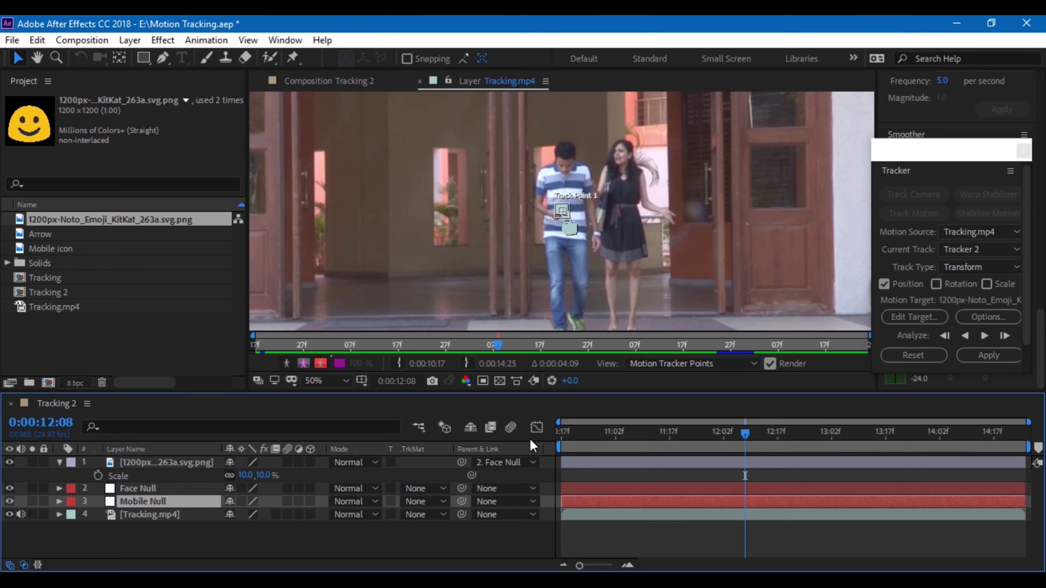
Step: Set the tracker's motion target to the Mobile Null layer
{"action": "left_click", "coordinate": [918, 323]}
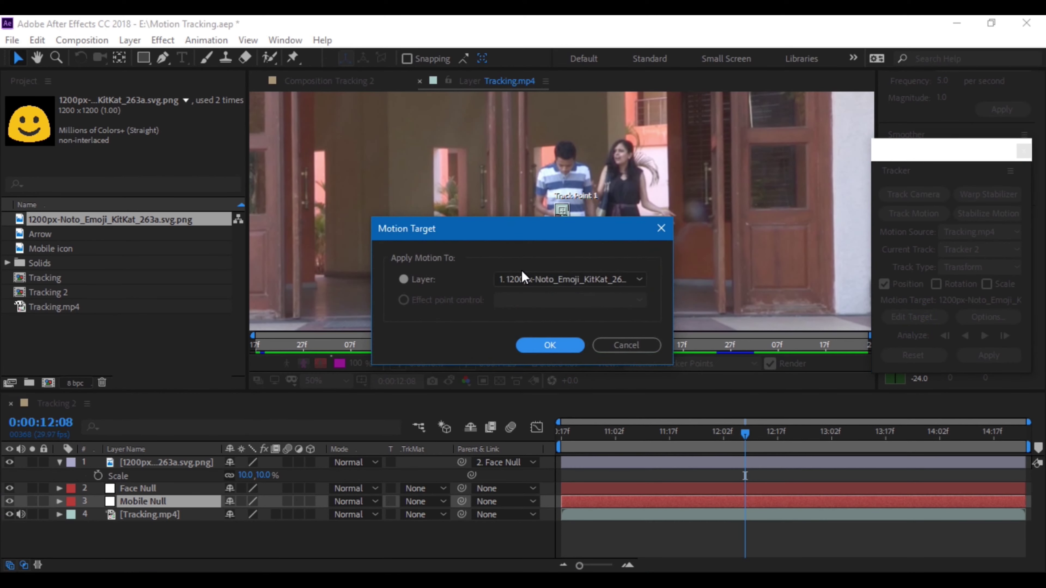
{"action": "left_click", "coordinate": [539, 279]}
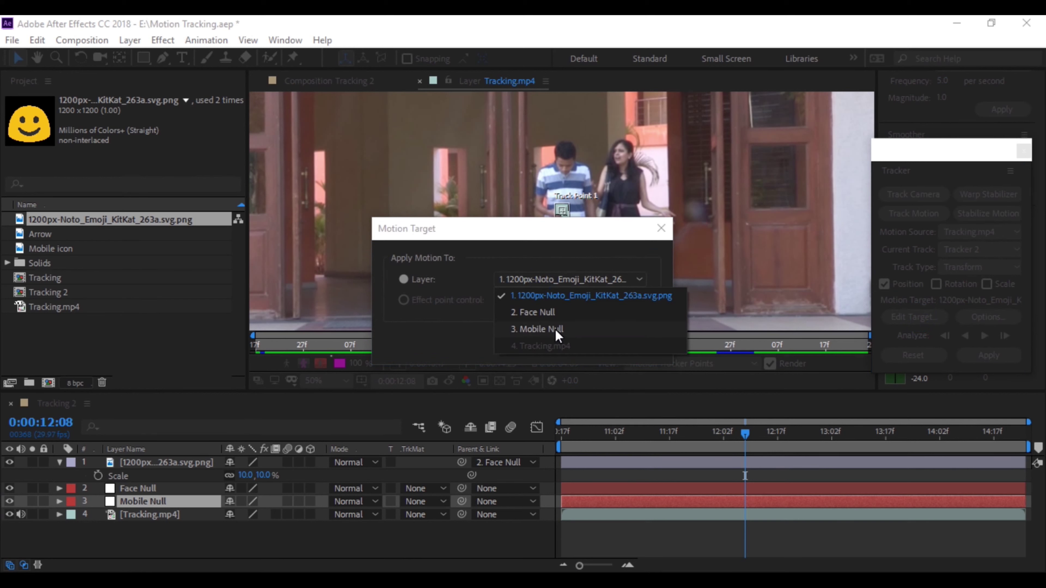
{"action": "left_click", "coordinate": [548, 329]}
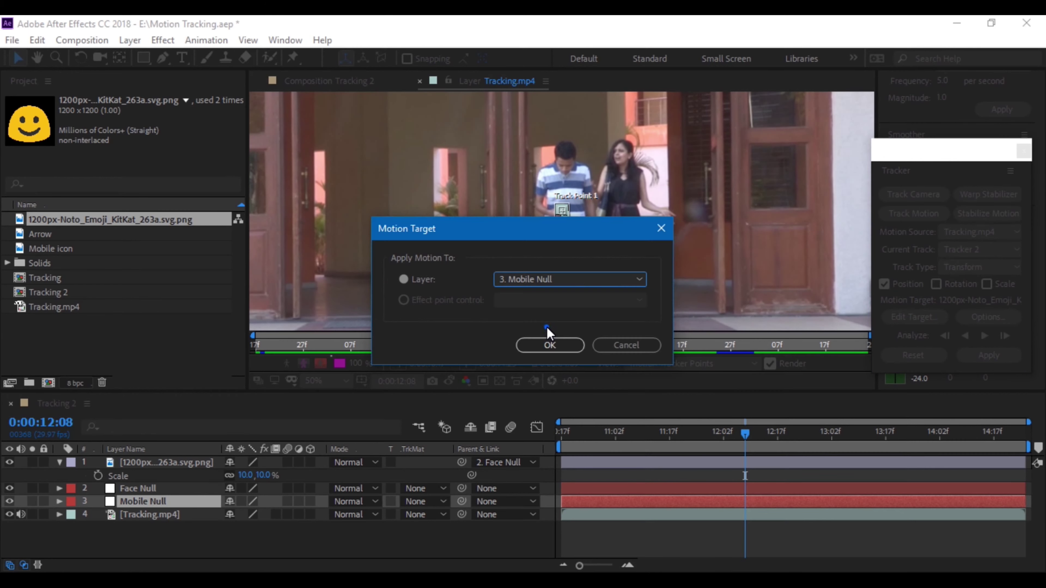
{"action": "left_click", "coordinate": [545, 343]}
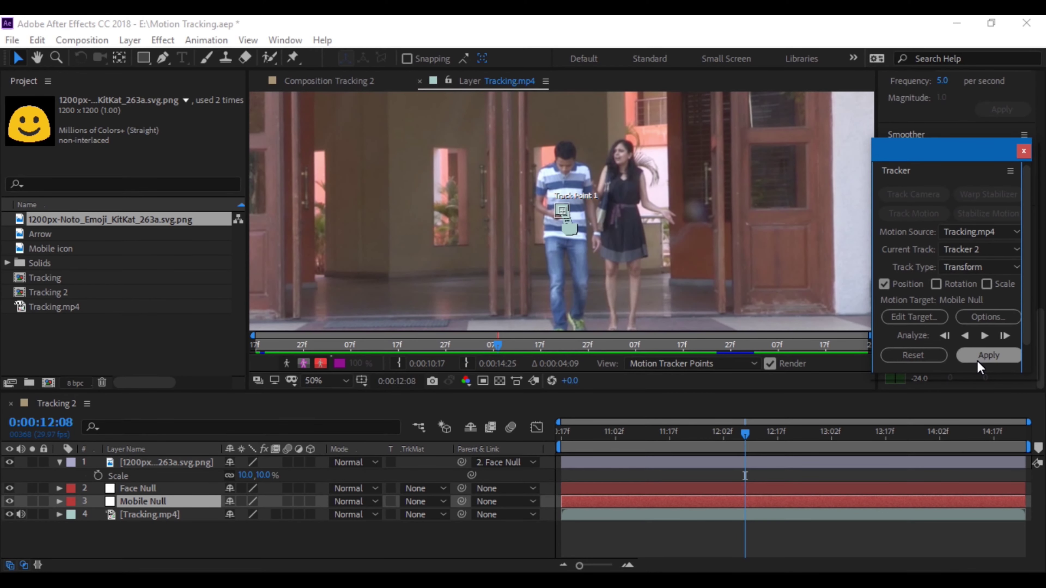
Step: From the clip start, apply the track to Mobile Null in X and Y dimensions
{"action": "left_click", "coordinate": [559, 431]}
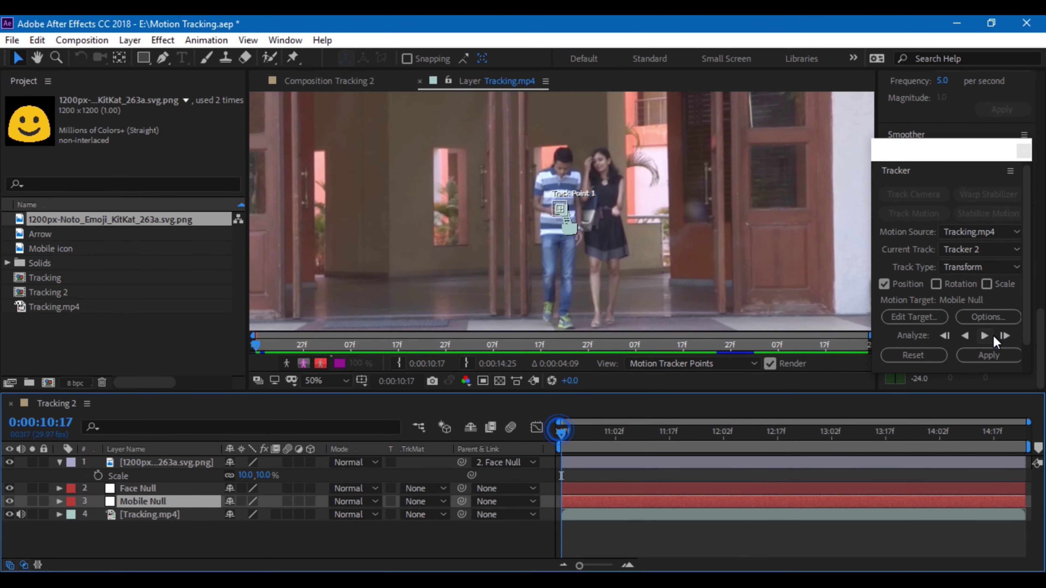
{"action": "left_click", "coordinate": [991, 355]}
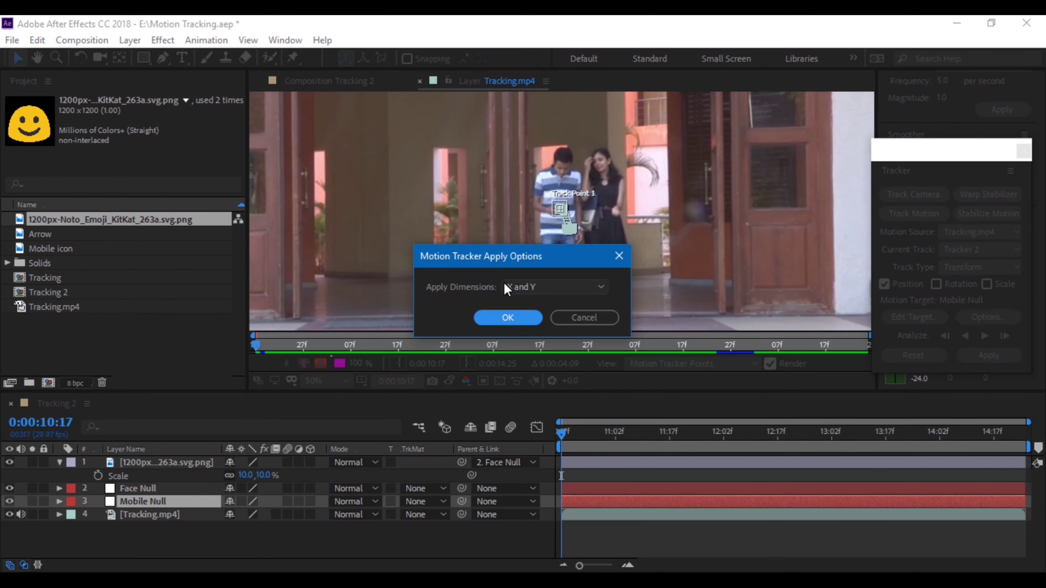
{"action": "left_click", "coordinate": [505, 318]}
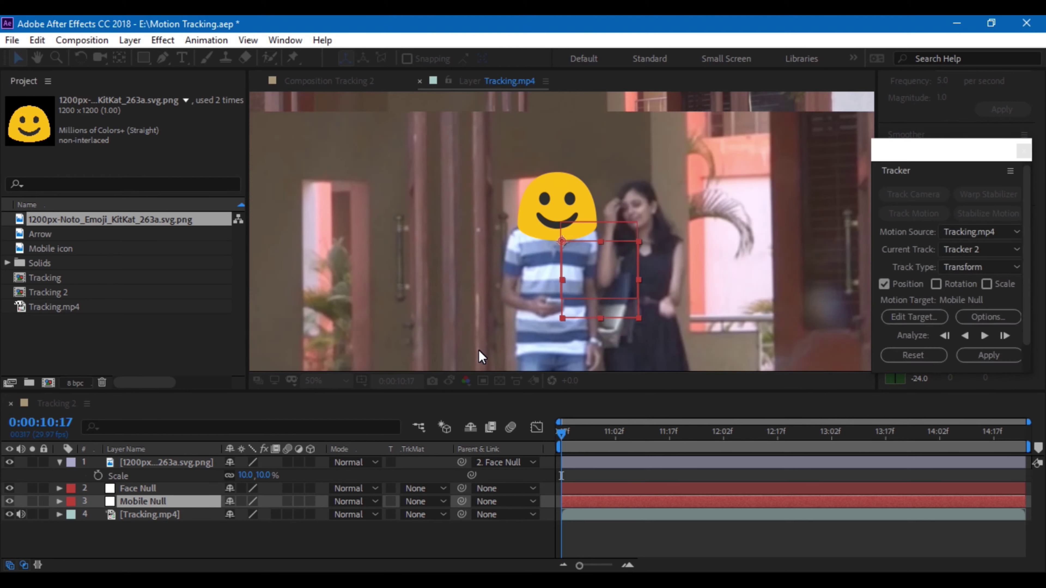
Step: Add the Mobile icon to the comp at 5% scale, placed right beside the man
{"action": "scroll", "coordinate": [425, 277], "scroll_direction": "down", "scroll_amount": 2}
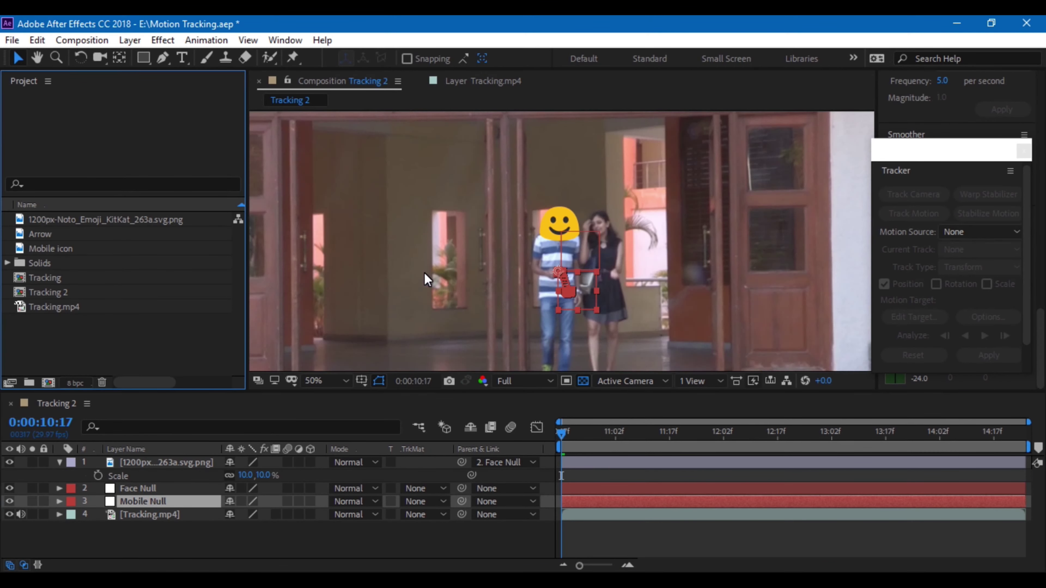
{"action": "left_click", "coordinate": [51, 332]}
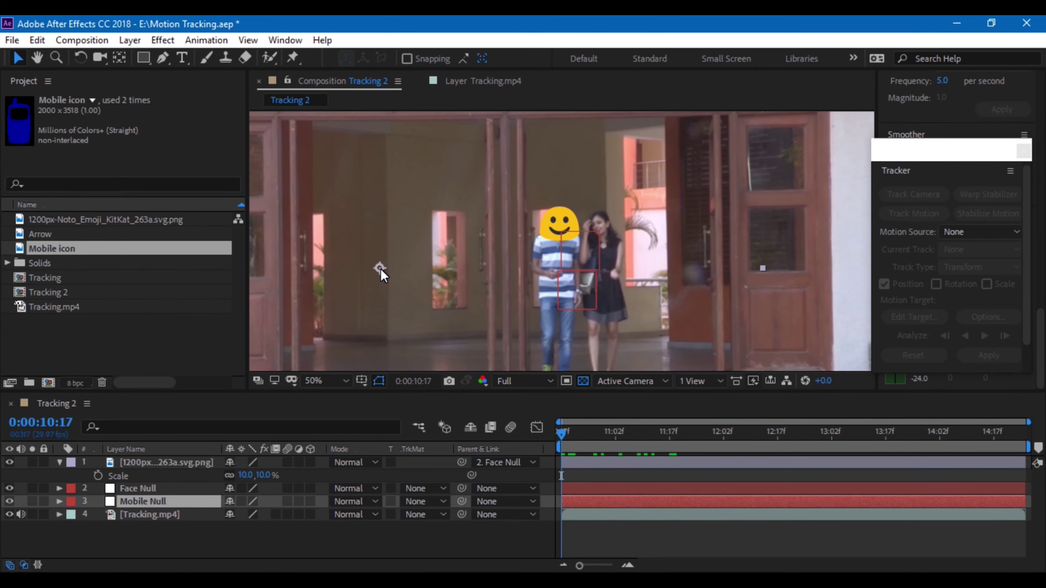
{"action": "left_click_drag", "start_coordinate": [62, 252], "coordinate": [379, 268]}
{"action": "key", "text": "s"}
{"action": "left_click_drag", "start_coordinate": [247, 475], "coordinate": [202, 478]}
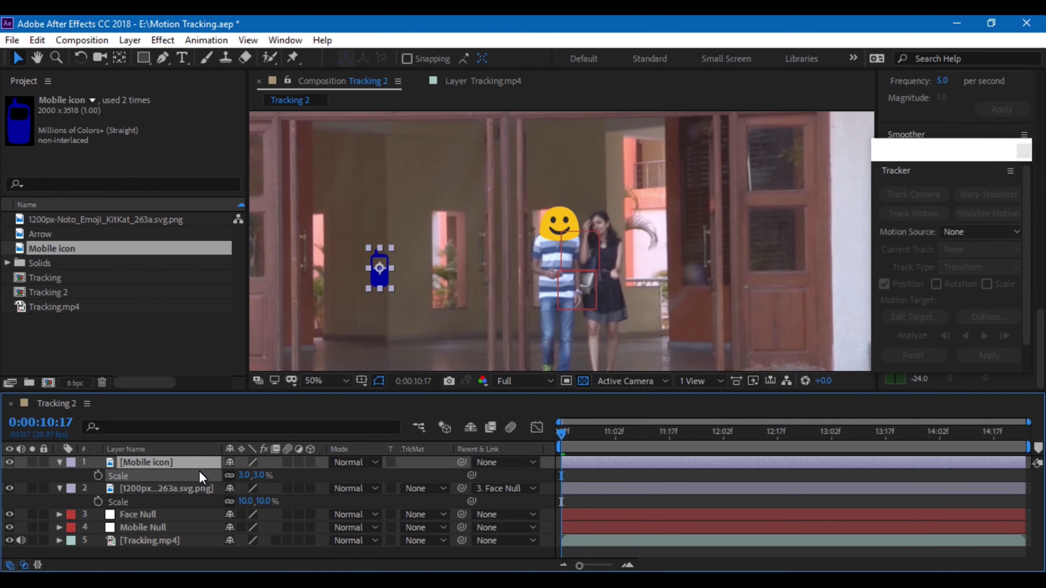
{"action": "left_click_drag", "start_coordinate": [380, 268], "coordinate": [462, 256]}
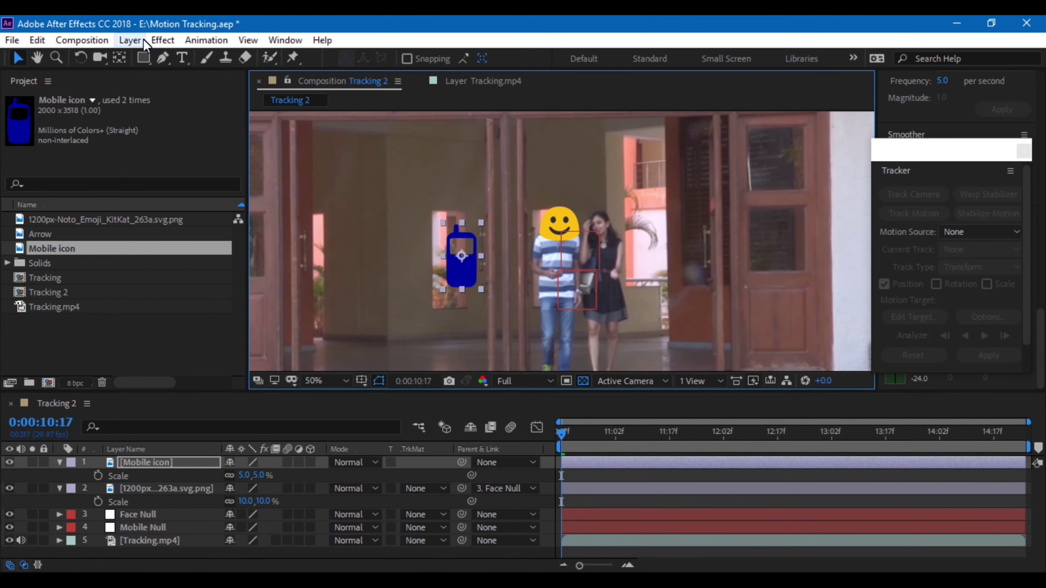
Step: Add a 'Mobile' text label below the phone icon
{"action": "left_click", "coordinate": [182, 58]}
{"action": "left_click_drag", "start_coordinate": [404, 301], "coordinate": [505, 333]}
{"action": "type", "text": "Mobilee"}
{"action": "left_click", "coordinate": [17, 58]}
Step: Add the Arrow image, scale it down and rotate it 186° to point right
{"action": "left_click", "coordinate": [40, 234]}
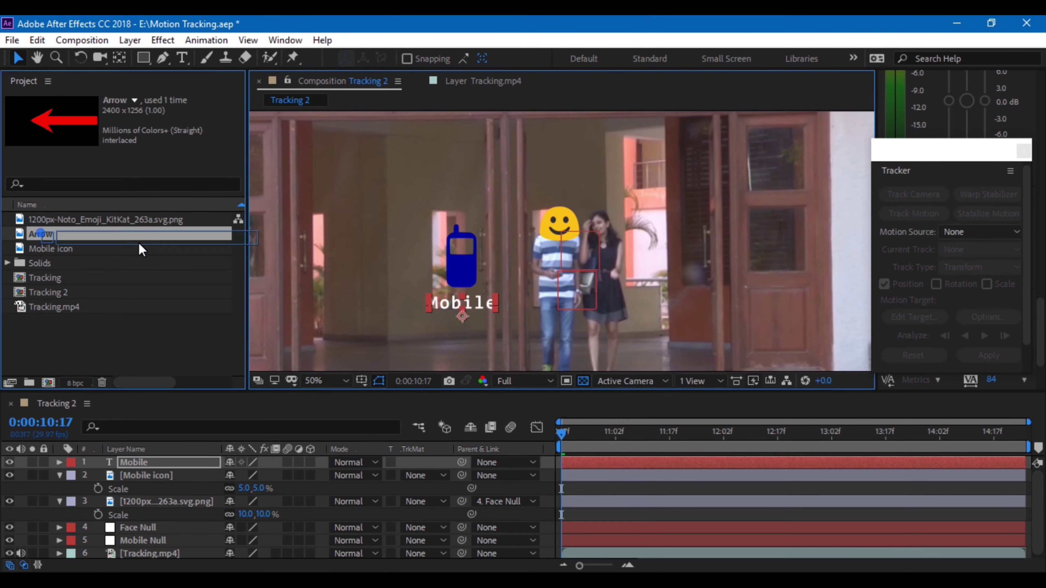
{"action": "left_click_drag", "start_coordinate": [40, 233], "coordinate": [165, 462]}
{"action": "key", "text": "s"}
{"action": "key", "text": "r"}
{"action": "left_click_drag", "start_coordinate": [247, 475], "coordinate": [369, 461]}
{"action": "left_click", "coordinate": [511, 269]}
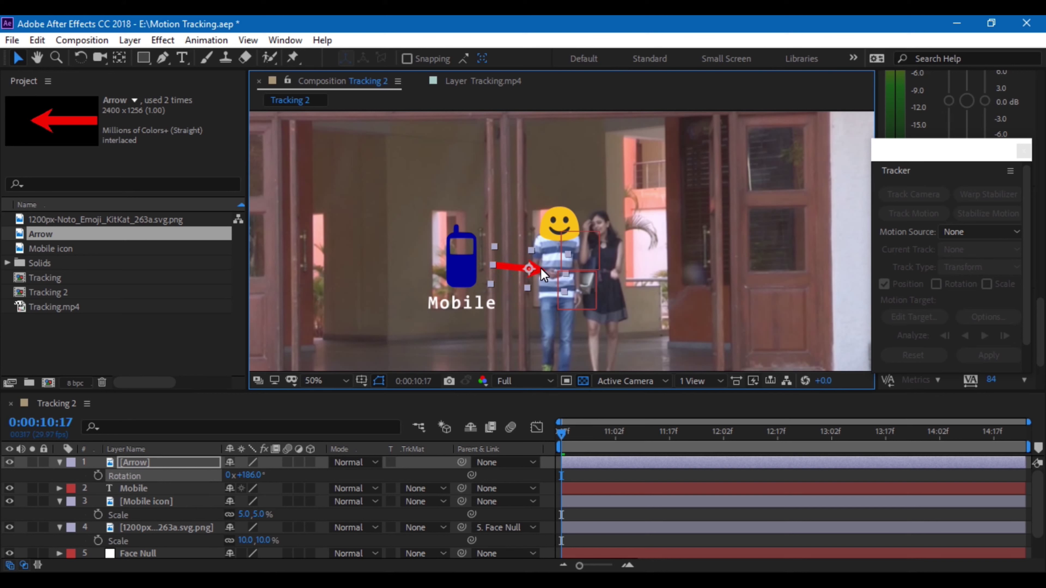
{"action": "left_click", "coordinate": [502, 280]}
Step: Parent the Arrow, Mobile text and Mobile icon layers to Mobile Null
{"action": "left_click", "coordinate": [142, 502]}
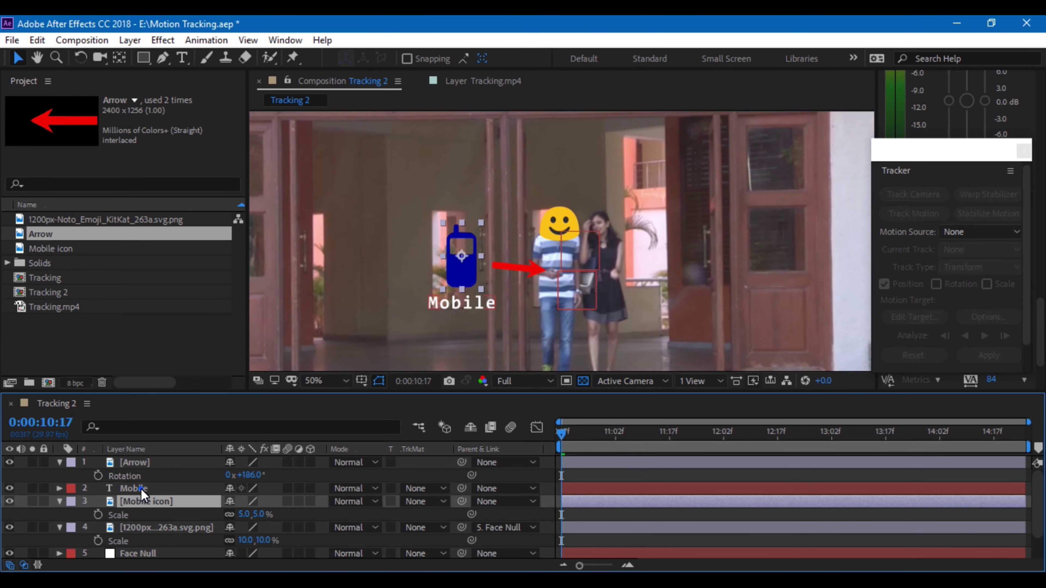
{"action": "left_click", "coordinate": [134, 462], "text": "shift"}
{"action": "left_click_drag", "start_coordinate": [461, 463], "coordinate": [165, 563]}
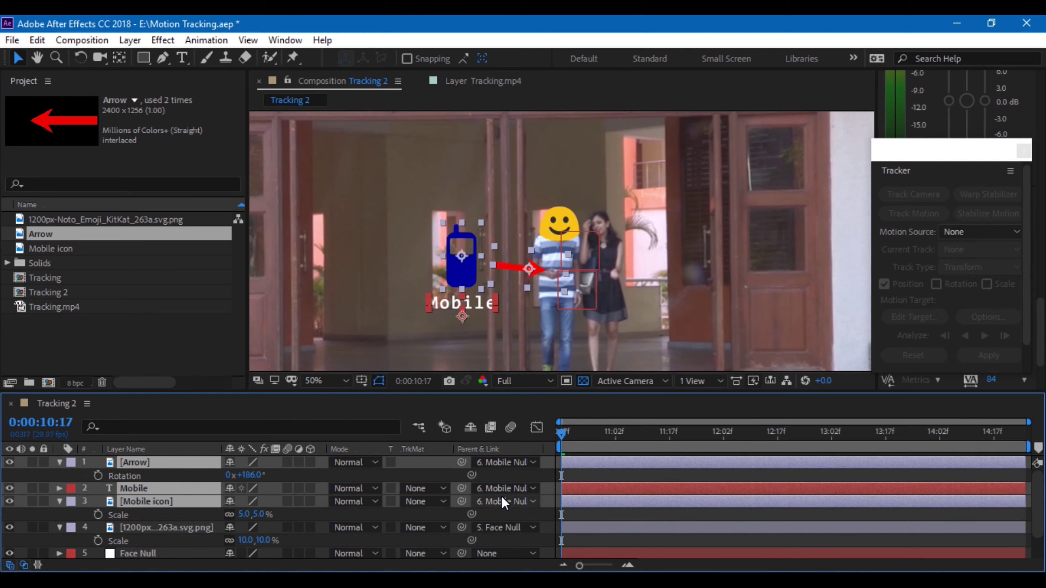
{"action": "left_click", "coordinate": [674, 299]}
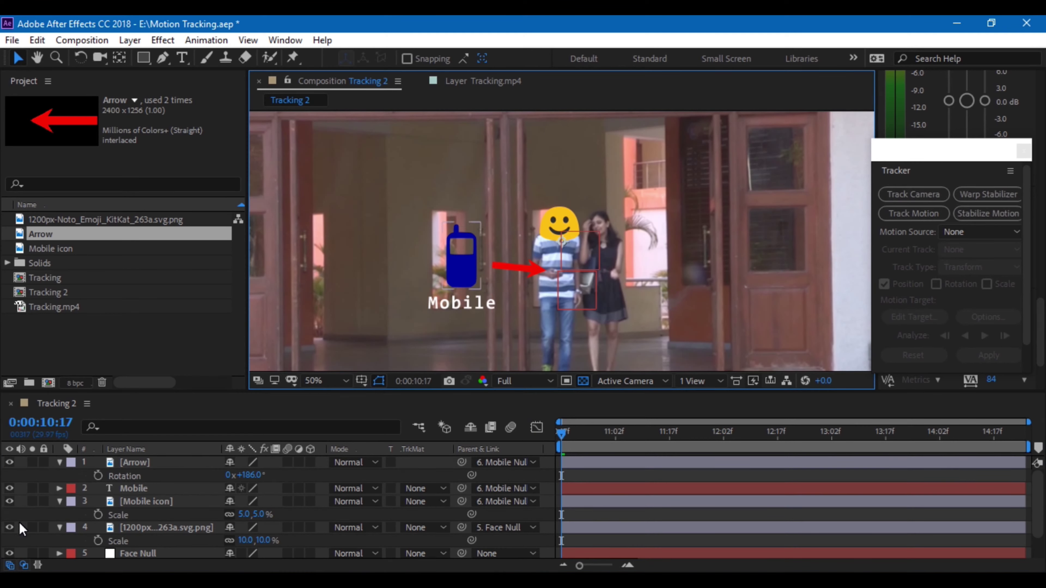
Step: Hide Face Null and Mobile Null, then preview the overlays tracking the man and phone
{"action": "scroll", "coordinate": [21, 529], "scroll_direction": "down", "scroll_amount": 2}
{"action": "left_click_drag", "start_coordinate": [9, 526], "coordinate": [9, 538]}
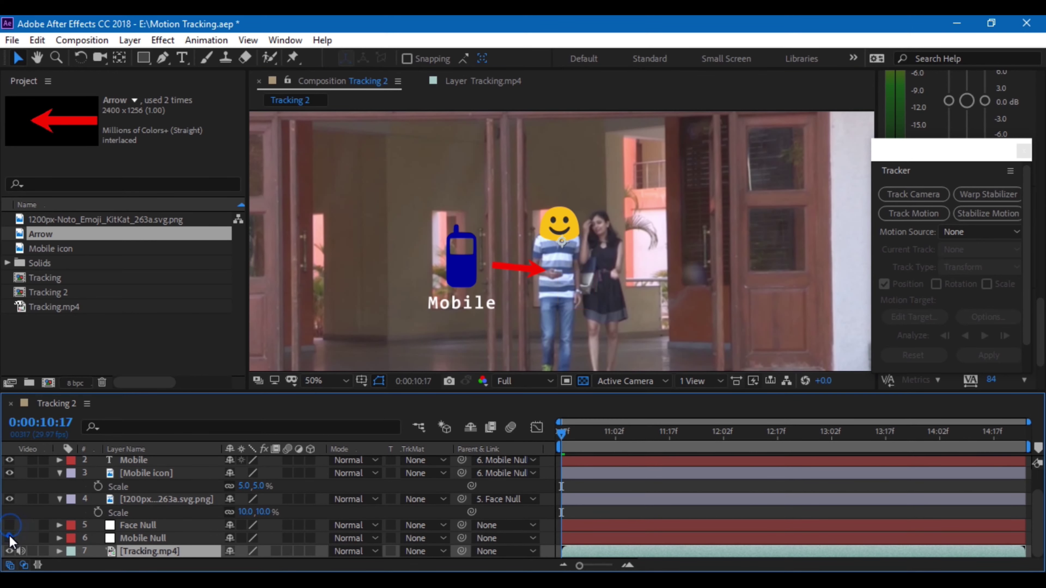
{"action": "scroll", "coordinate": [620, 228], "scroll_direction": "down", "scroll_amount": 1}
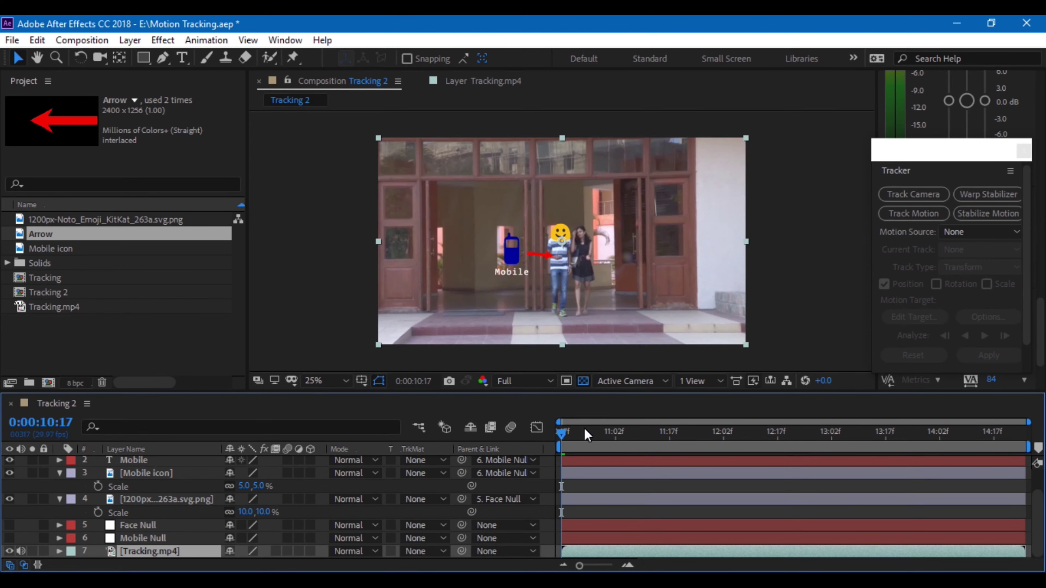
{"action": "key", "text": "space"}
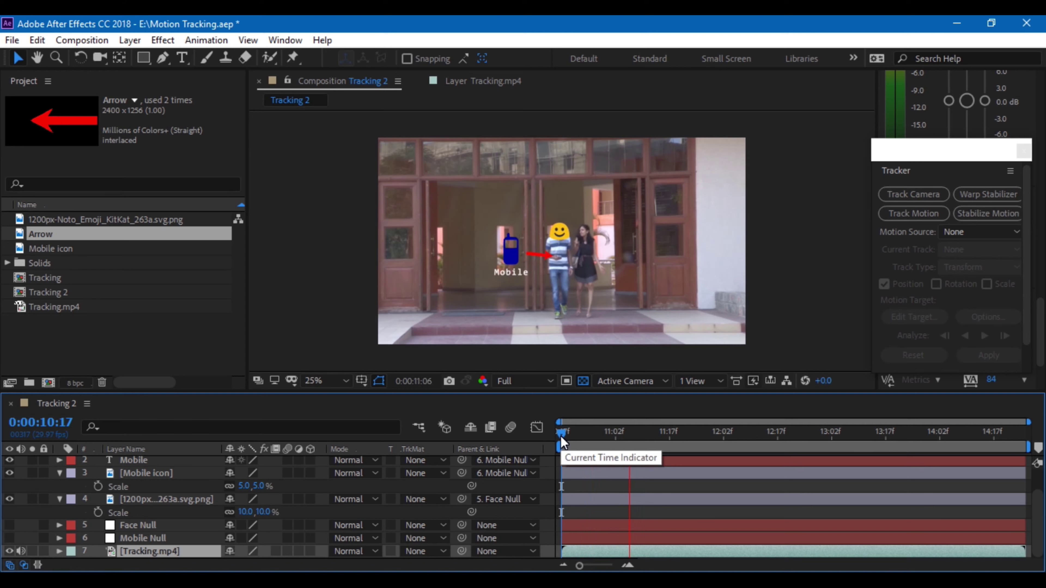